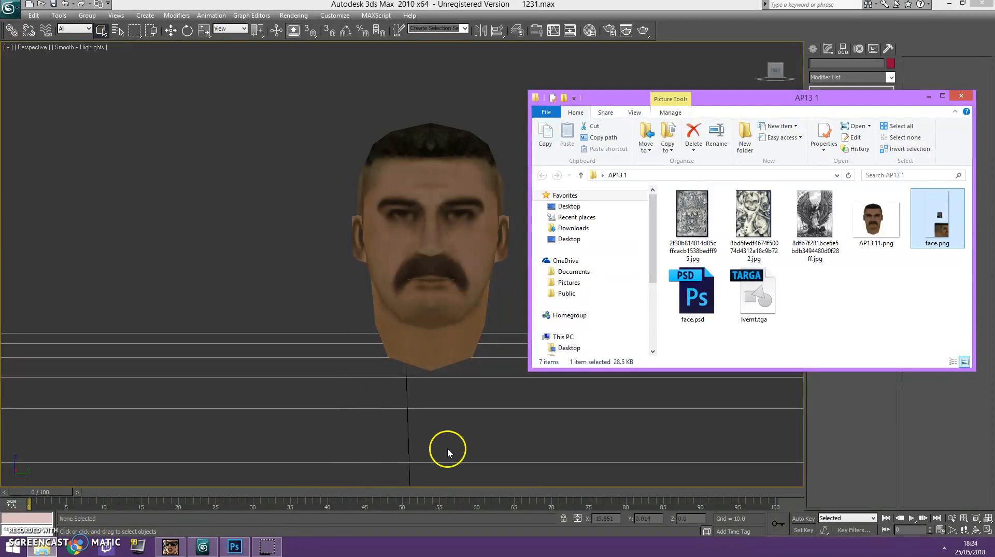
Switch to Photoshop and copy the neck skin below the jaw in face.png to a new layer using a Polygonal Lasso selection.
{"action": "left_click", "coordinate": [235, 546]}
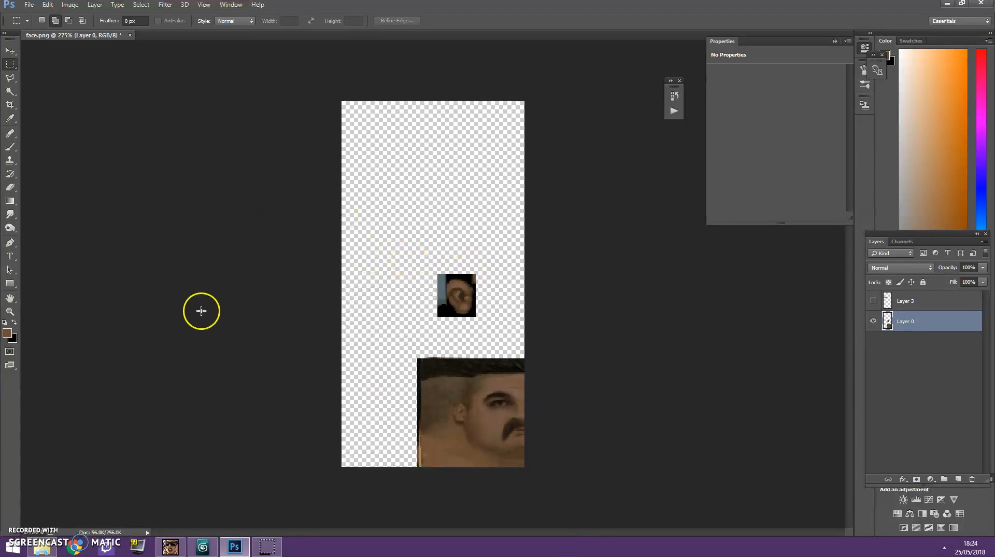
{"action": "left_click", "coordinate": [10, 77]}
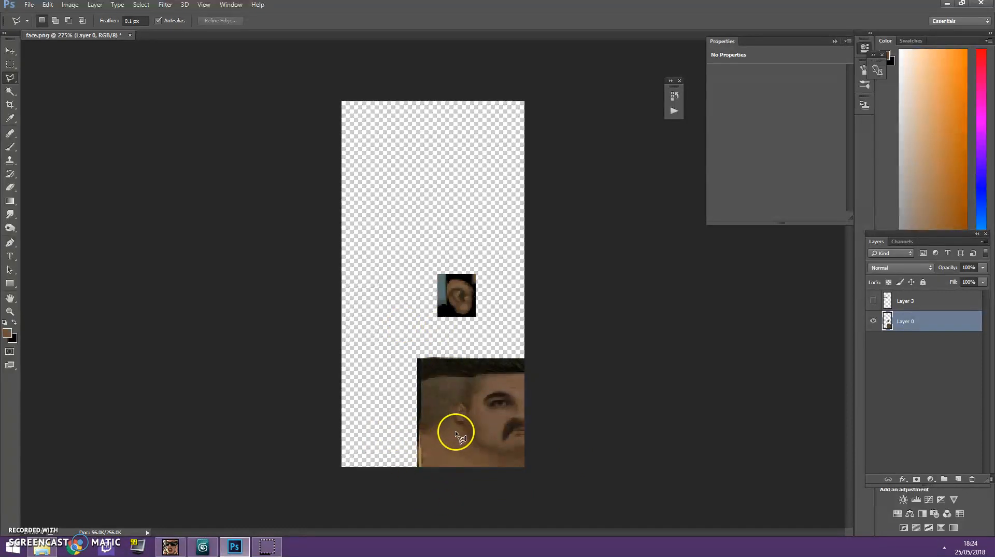
{"action": "left_click", "coordinate": [499, 455]}
{"action": "left_click", "coordinate": [448, 481]}
{"action": "left_click", "coordinate": [543, 490]}
{"action": "left_click", "coordinate": [536, 461]}
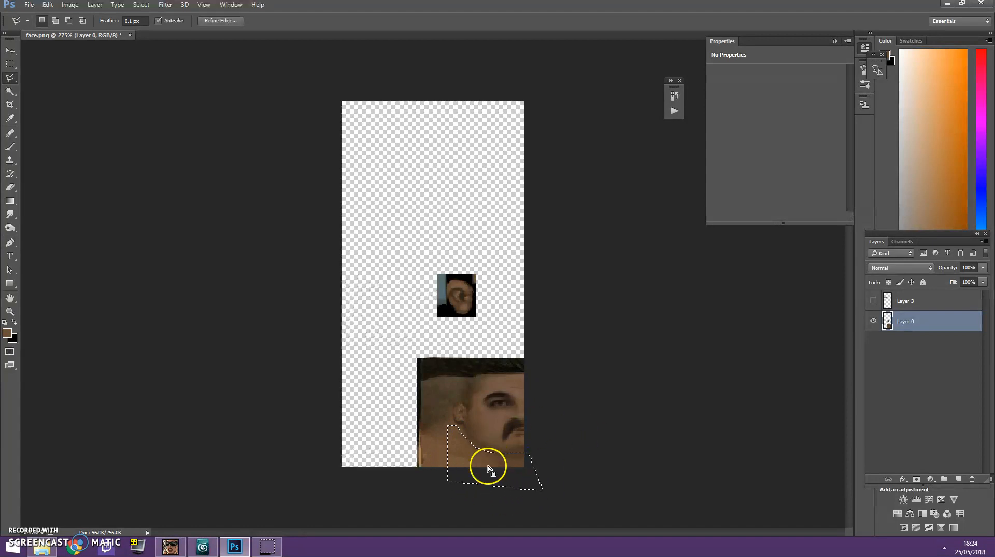
{"action": "key", "text": "ctrl+j"}
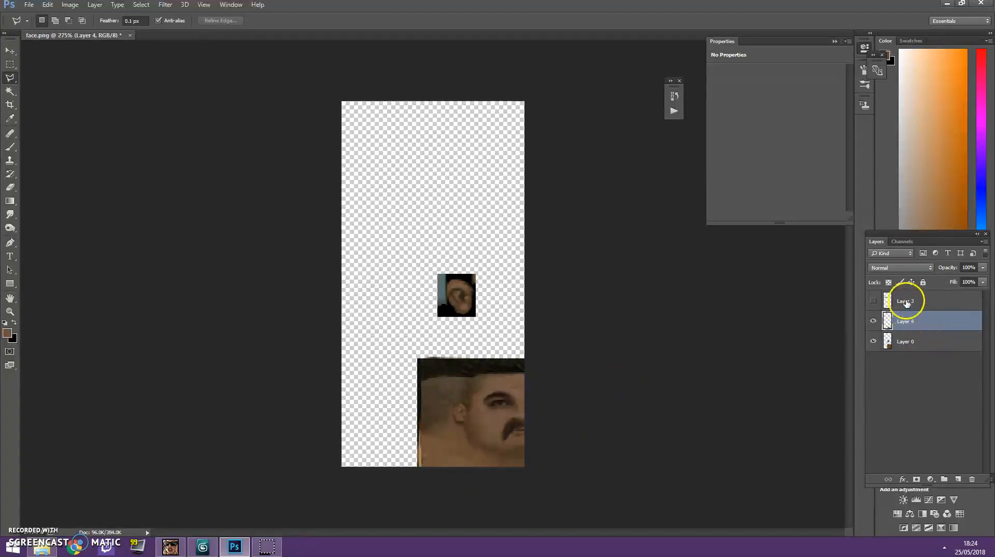
Delete the hidden Layer 3 and move the copied neck piece to the empty area above the ear.
{"action": "left_click", "coordinate": [907, 302]}
{"action": "key", "text": "Delete"}
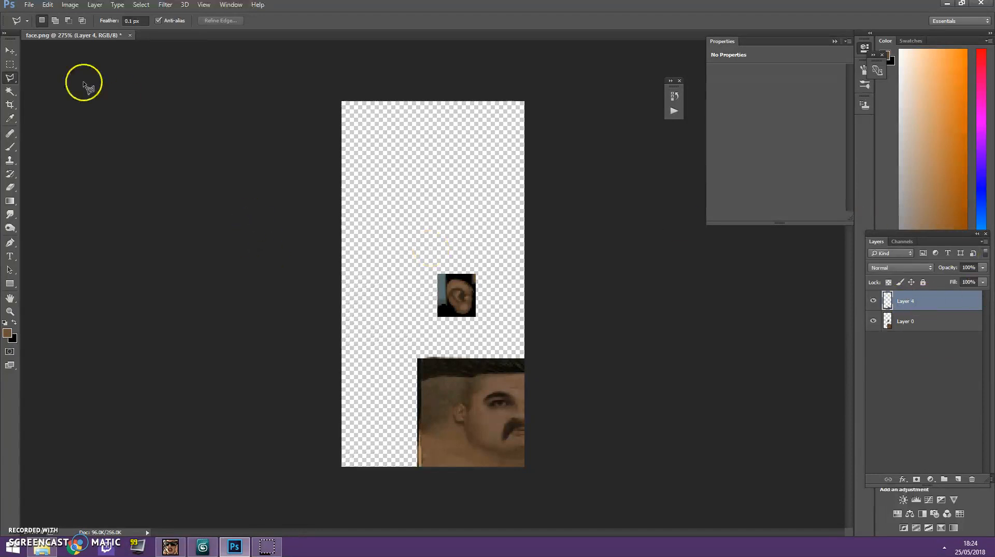
{"action": "left_click", "coordinate": [18, 52]}
{"action": "left_click_drag", "start_coordinate": [463, 439], "coordinate": [371, 195]}
{"action": "left_click", "coordinate": [10, 64]}
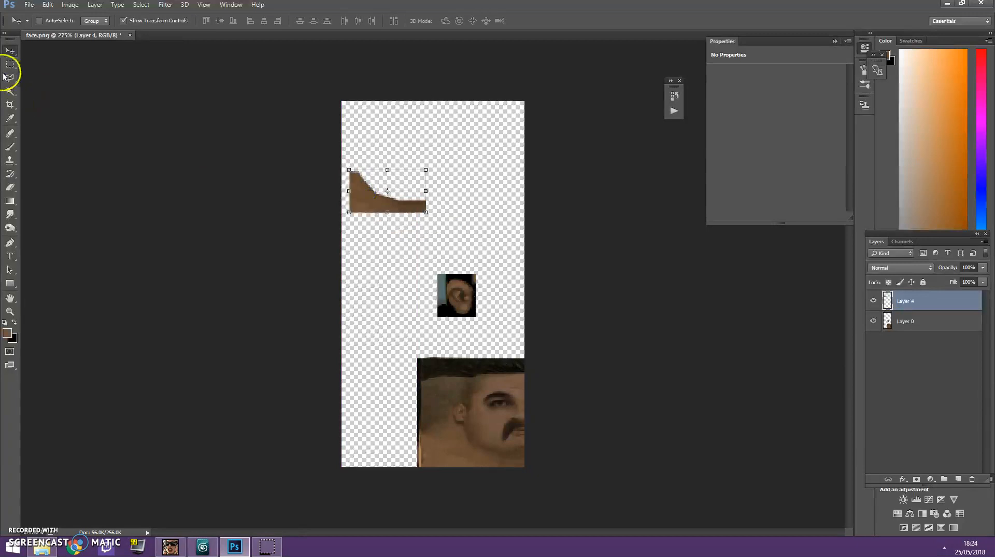
Enlarge the neck piece to about 120% width and 140% height.
{"action": "key", "text": "v"}
{"action": "mouse_move", "coordinate": [426, 212]}
{"action": "left_mouse_down"}
{"action": "mouse_move", "coordinate": [442, 224]}
{"action": "mouse_move", "coordinate": [414, 212]}
{"action": "left_mouse_up"}
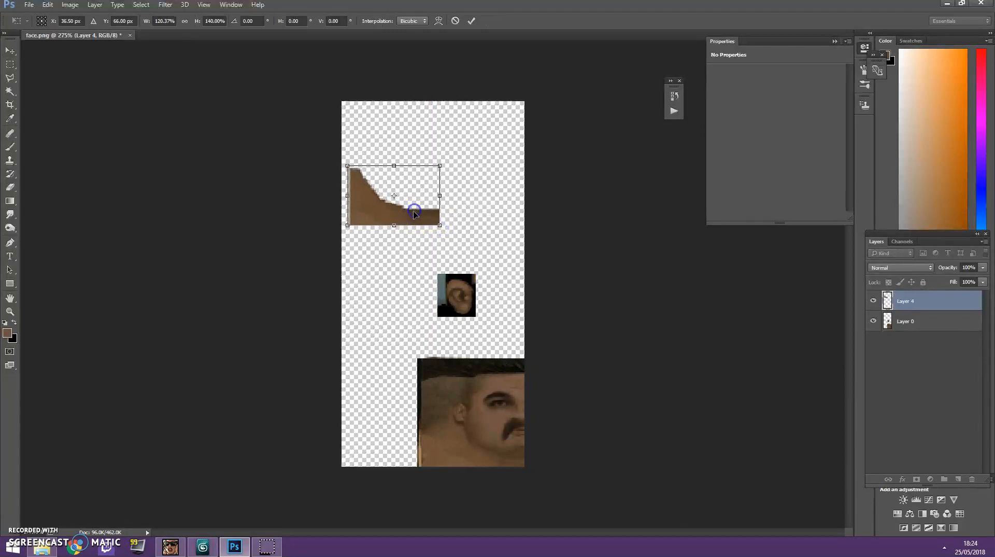
{"action": "key", "text": "Return"}
Copy the bottom strip of the neck piece to a new layer and align it directly under the piece.
{"action": "left_click", "coordinate": [11, 68]}
{"action": "left_click", "coordinate": [418, 239]}
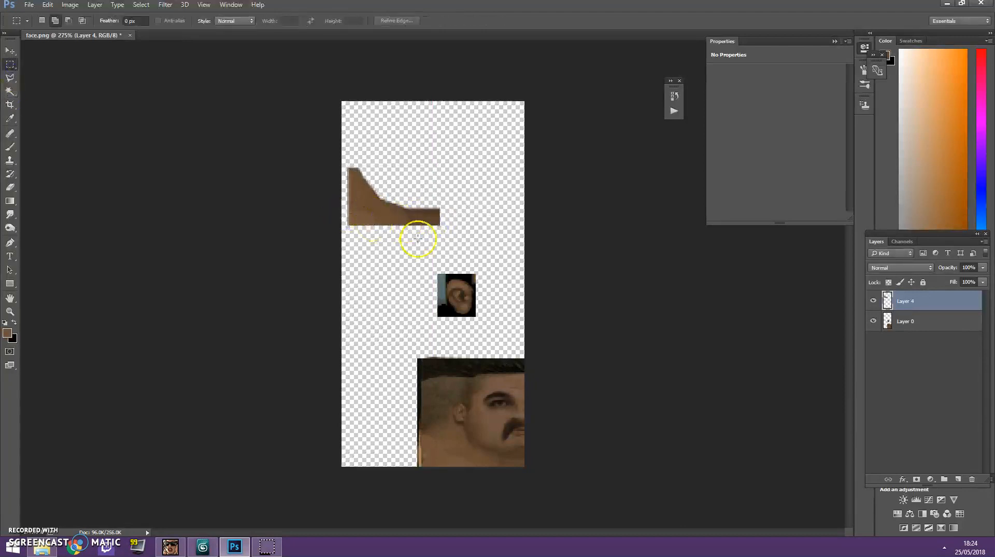
{"action": "left_click_drag", "start_coordinate": [451, 237], "coordinate": [332, 221]}
{"action": "left_click", "coordinate": [941, 317]}
{"action": "left_click", "coordinate": [935, 305]}
{"action": "key", "text": "ctrl+v"}
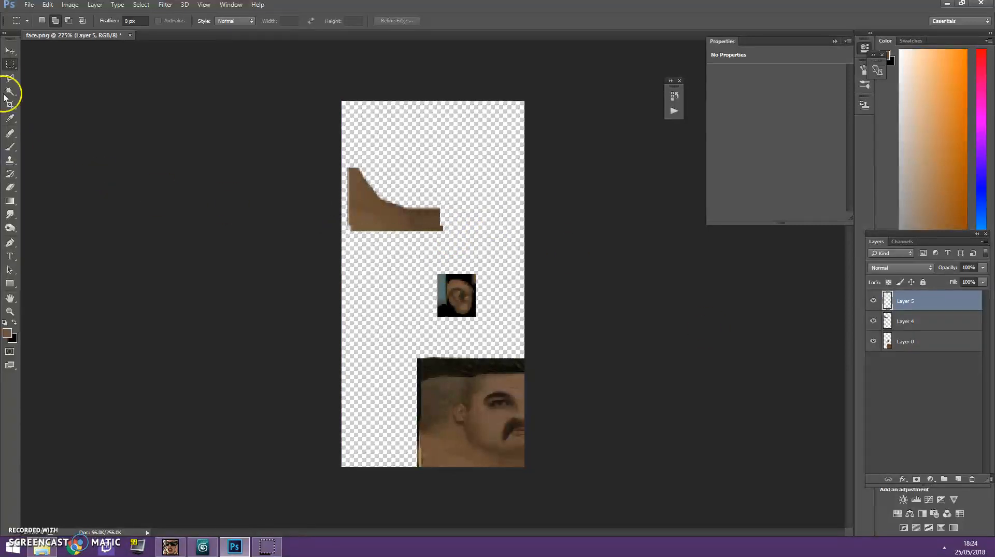
{"action": "left_click", "coordinate": [10, 51]}
{"action": "left_click", "coordinate": [926, 300]}
Merge the copied strip down into Layer 4.
{"action": "left_click", "coordinate": [10, 64]}
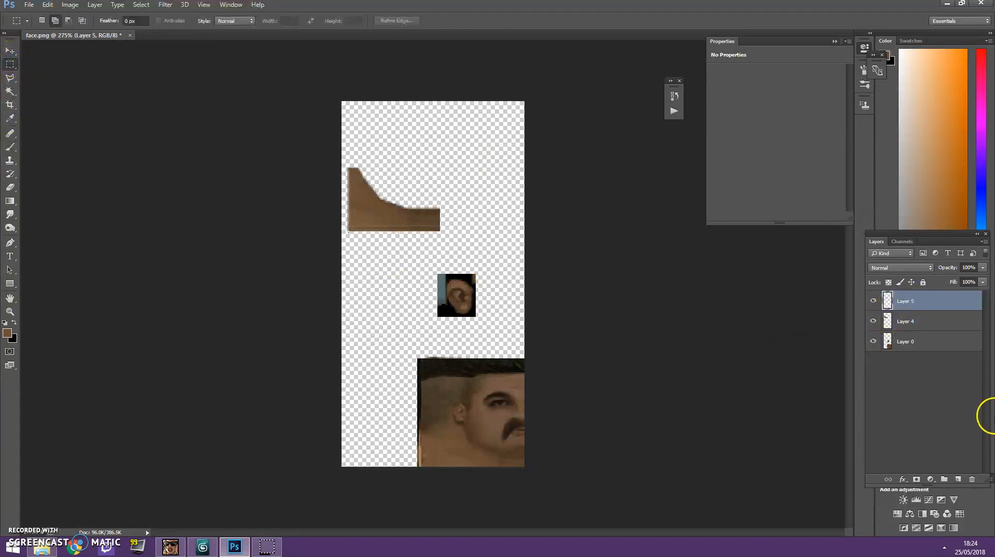
{"action": "right_click", "coordinate": [925, 306]}
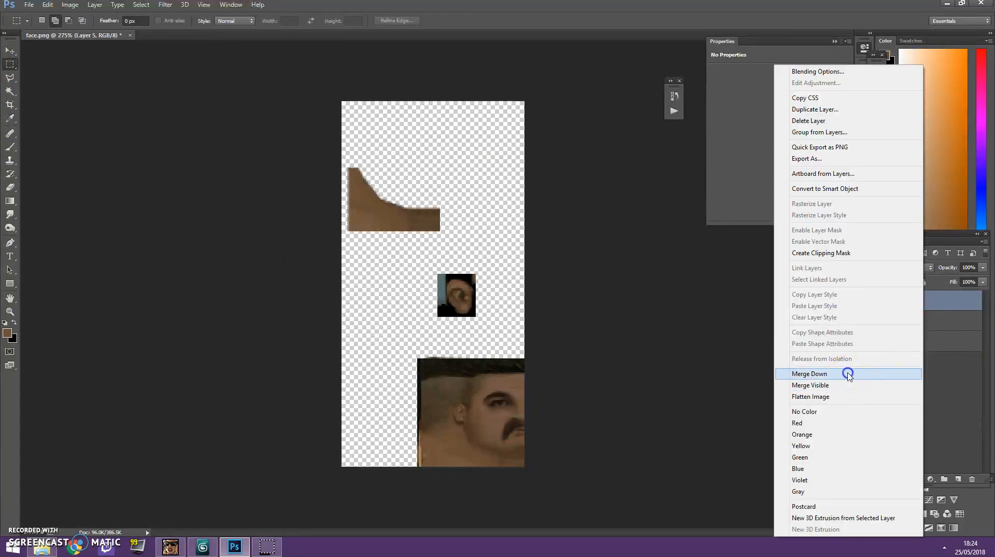
{"action": "left_click", "coordinate": [848, 373]}
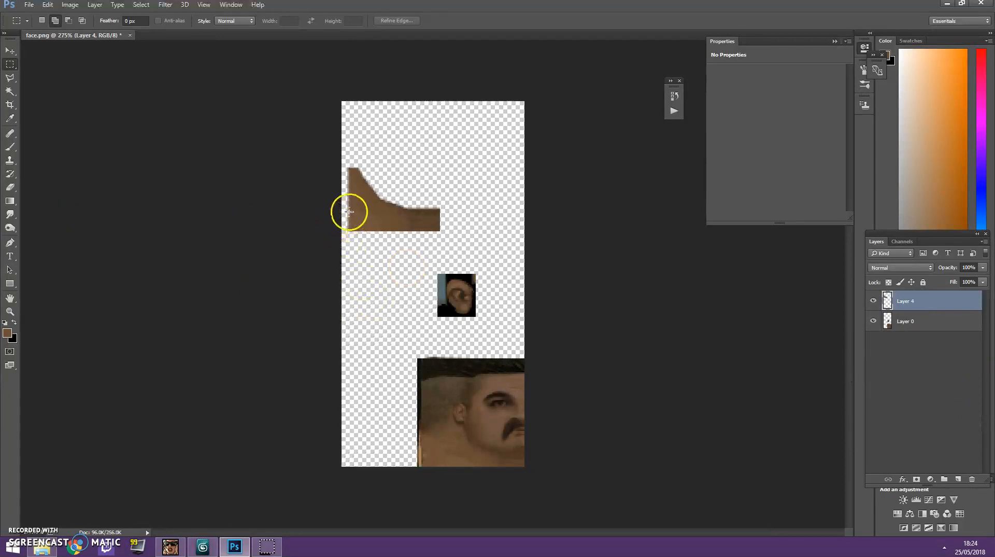
Copy the neck piece's bottom strip to another new layer and nudge it down to lengthen the skin area.
{"action": "left_click_drag", "start_coordinate": [344, 220], "coordinate": [452, 233]}
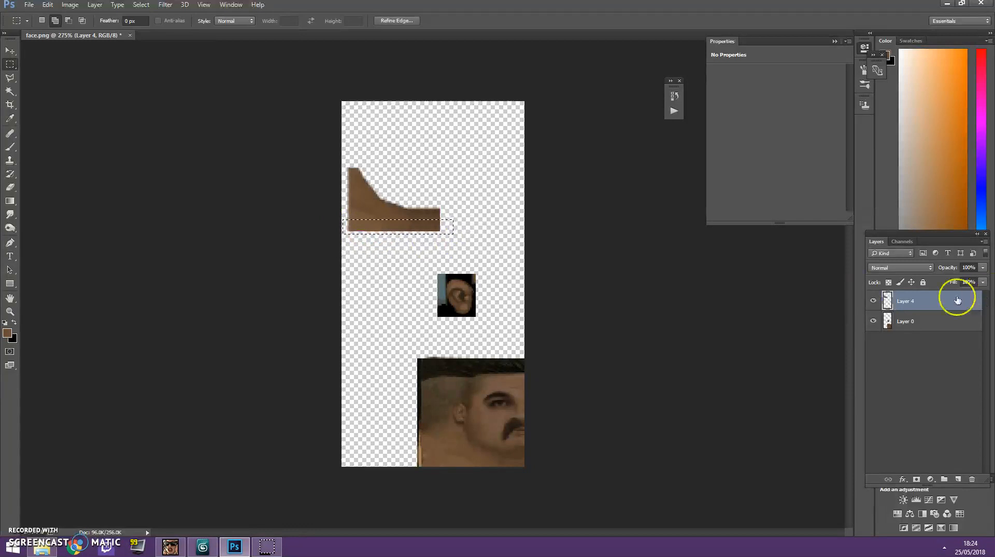
{"action": "key", "text": "ctrl+j"}
{"action": "left_click", "coordinate": [10, 51]}
{"action": "key", "text": "Left"}
{"action": "key", "text": "Down"}
{"action": "key", "text": "Down"}
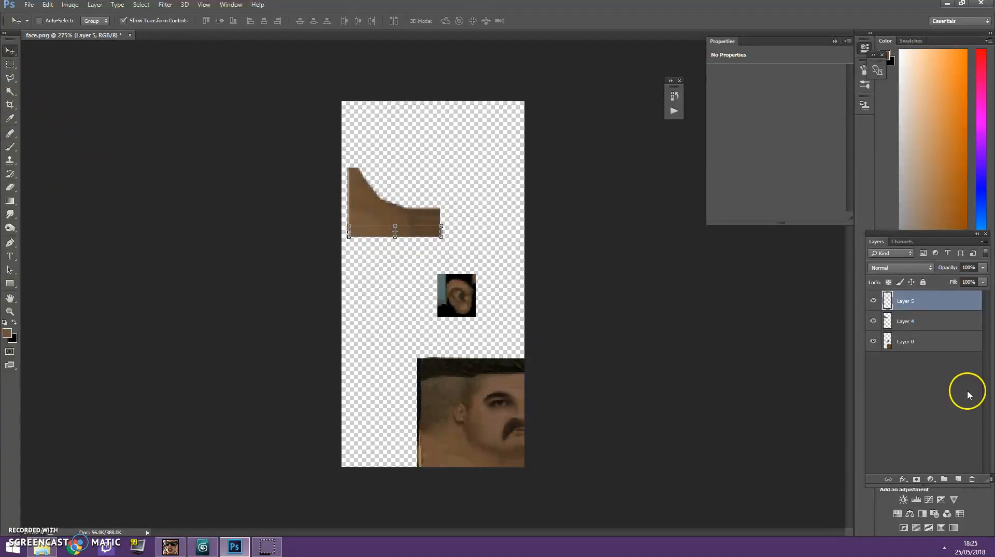
{"action": "right_click", "coordinate": [949, 320]}
{"action": "left_click", "coordinate": [954, 310]}
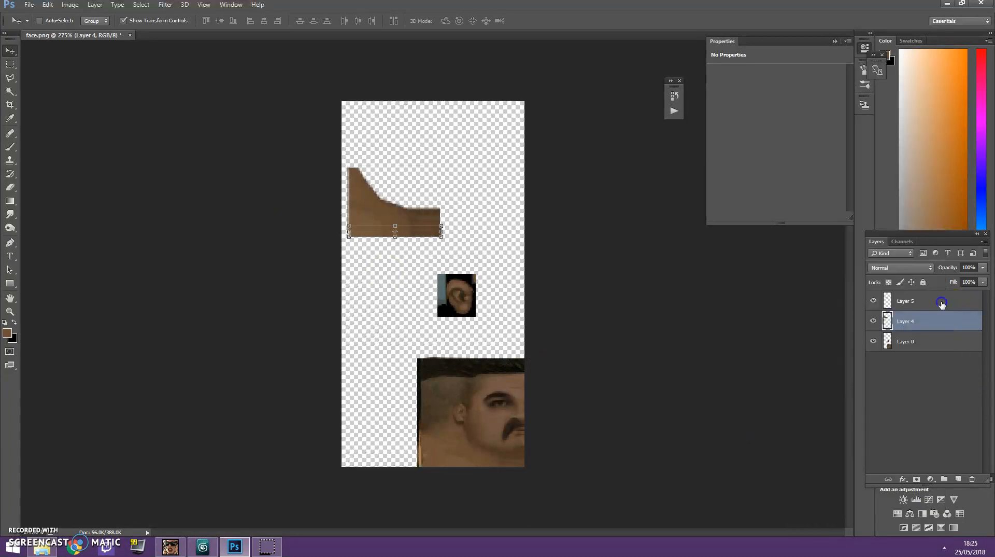
{"action": "right_click", "coordinate": [942, 304]}
{"action": "left_click", "coordinate": [816, 373]}
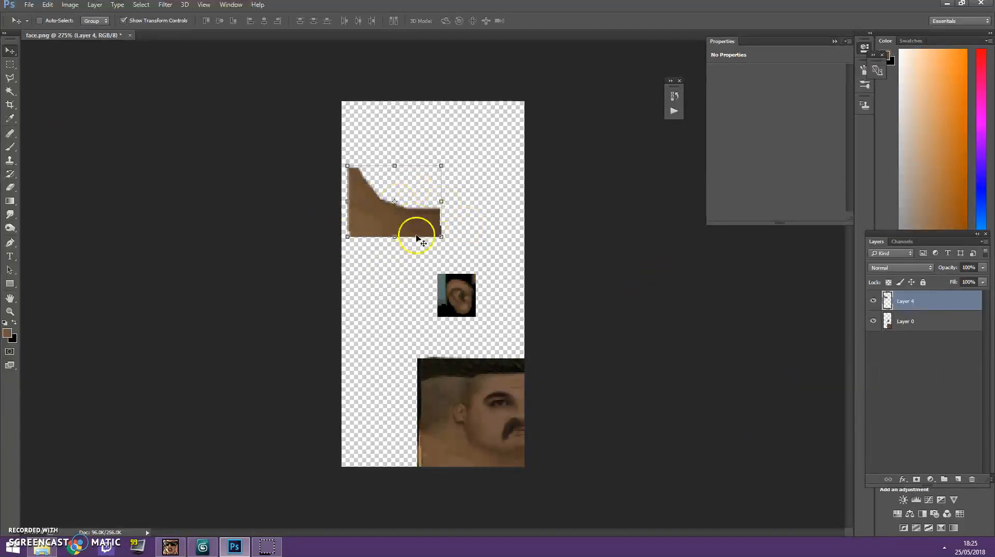
{"action": "key", "text": "ctrl+z"}
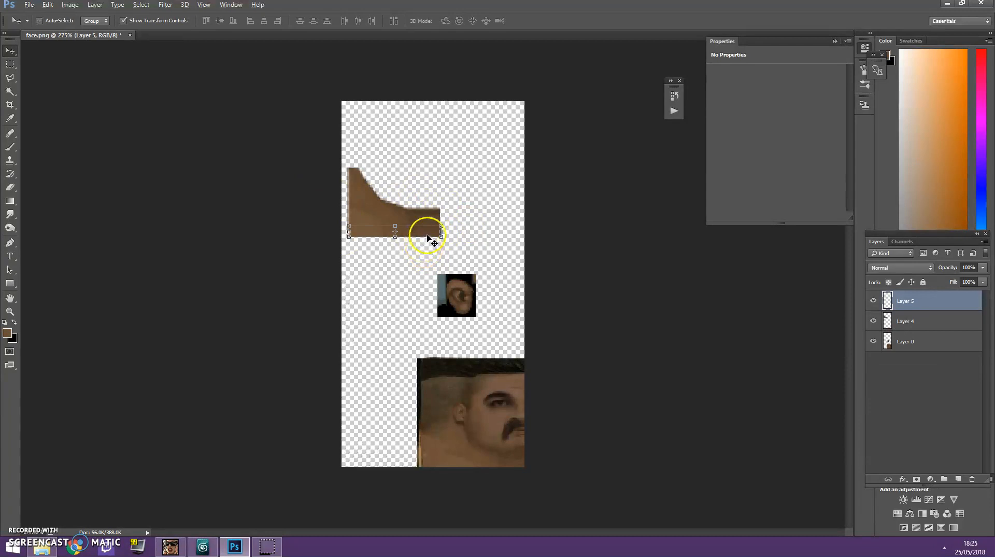
Line up the second strip with the neck piece's side edges and merge it down into Layer 4.
{"action": "right_click", "coordinate": [939, 333]}
{"action": "left_click", "coordinate": [884, 371]}
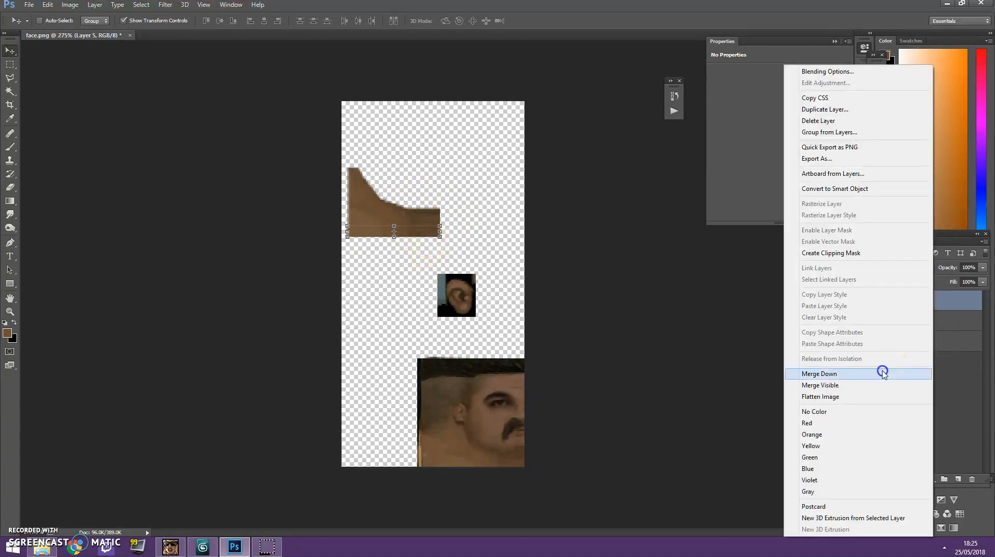
Retouch the seams in the lower part of the neck piece with the Clone Stamp tool.
{"action": "left_click", "coordinate": [13, 139]}
{"action": "left_click", "coordinate": [9, 147]}
{"action": "left_click", "coordinate": [9, 160]}
{"action": "left_click", "coordinate": [50, 160]}
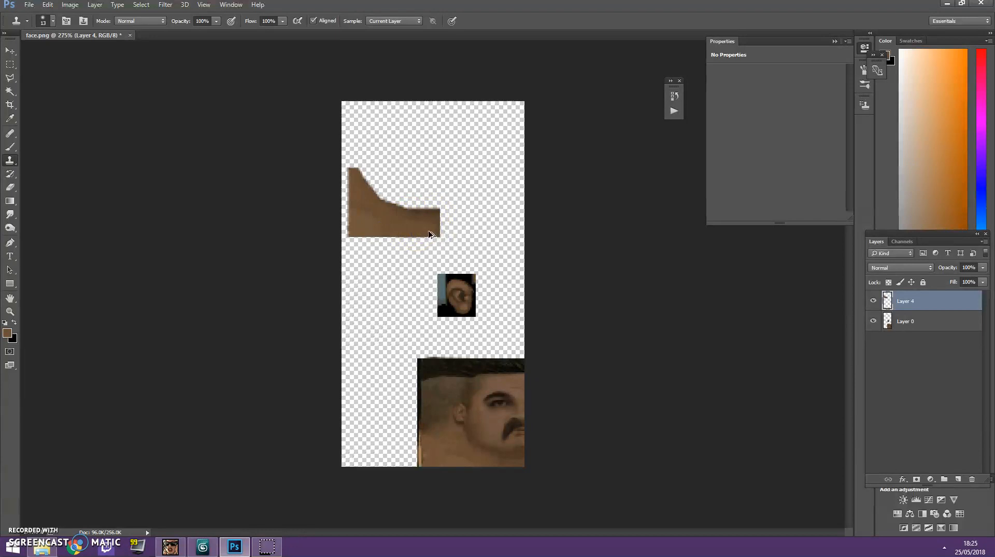
{"action": "left_click", "coordinate": [388, 226]}
Copy the half neck piece to a new layer, mirrored horizontally and placed against the original's right edge.
{"action": "left_click", "coordinate": [9, 65]}
{"action": "left_click_drag", "start_coordinate": [341, 148], "coordinate": [441, 246]}
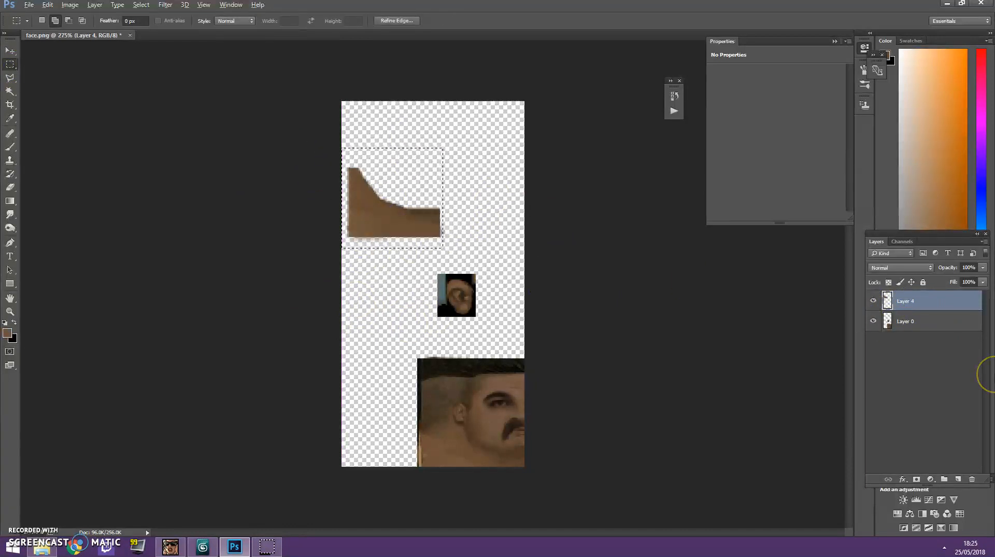
{"action": "key", "text": "alt+v"}
{"action": "key", "text": "Escape"}
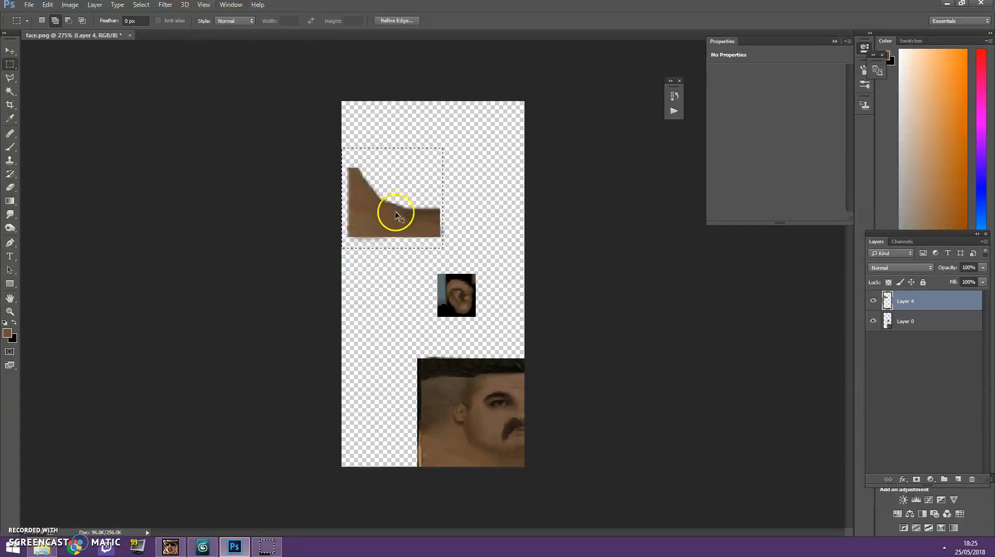
{"action": "key", "text": "ctrl+j"}
{"action": "left_click", "coordinate": [10, 50]}
{"action": "left_click_drag", "start_coordinate": [440, 237], "coordinate": [529, 238]}
{"action": "left_click_drag", "start_coordinate": [533, 203], "coordinate": [474, 211]}
{"action": "key", "text": "Return"}
Merge the mirrored half down into Layer 4 and stretch the full neck piece slightly upward.
{"action": "right_click", "coordinate": [889, 305]}
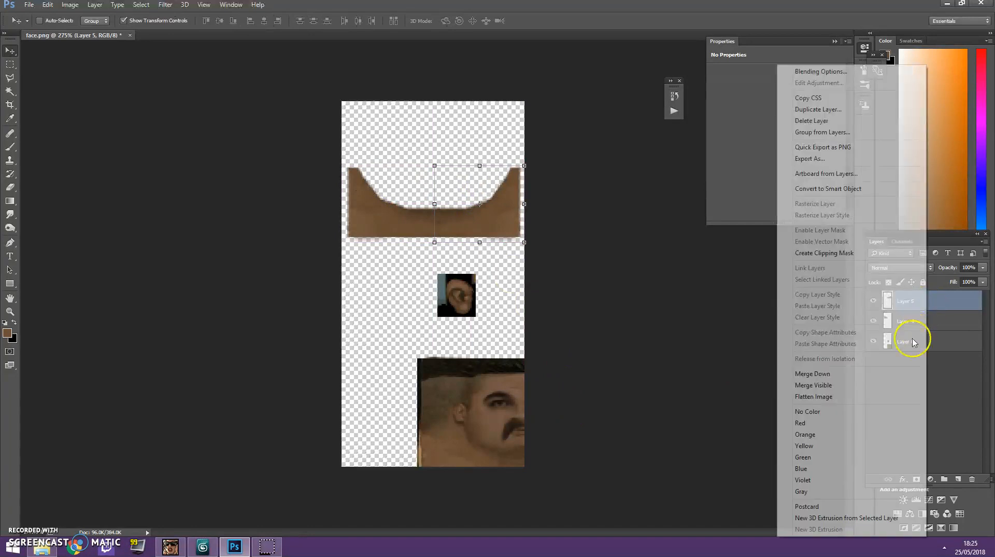
{"action": "left_click", "coordinate": [889, 373]}
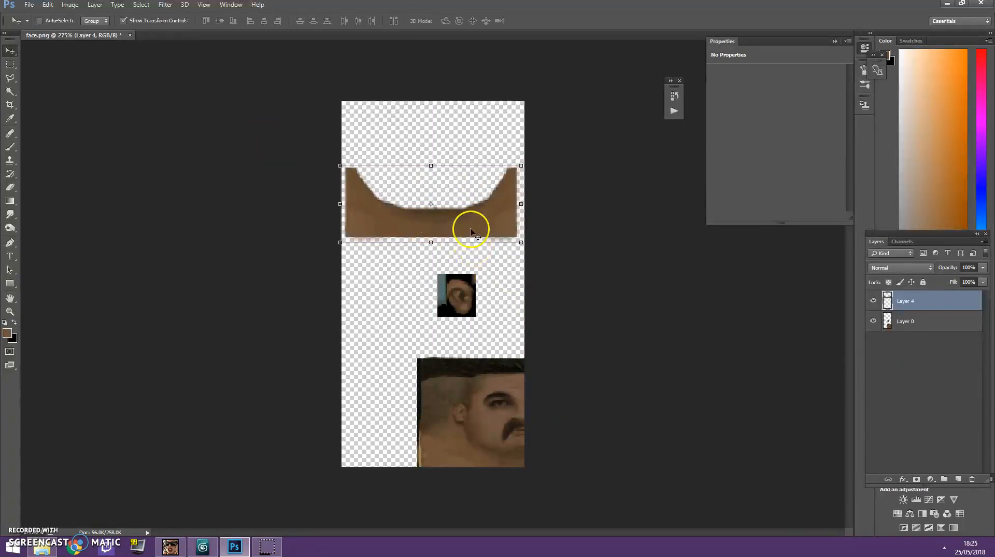
{"action": "left_click_drag", "start_coordinate": [431, 165], "coordinate": [431, 153]}
{"action": "key", "text": "Return"}
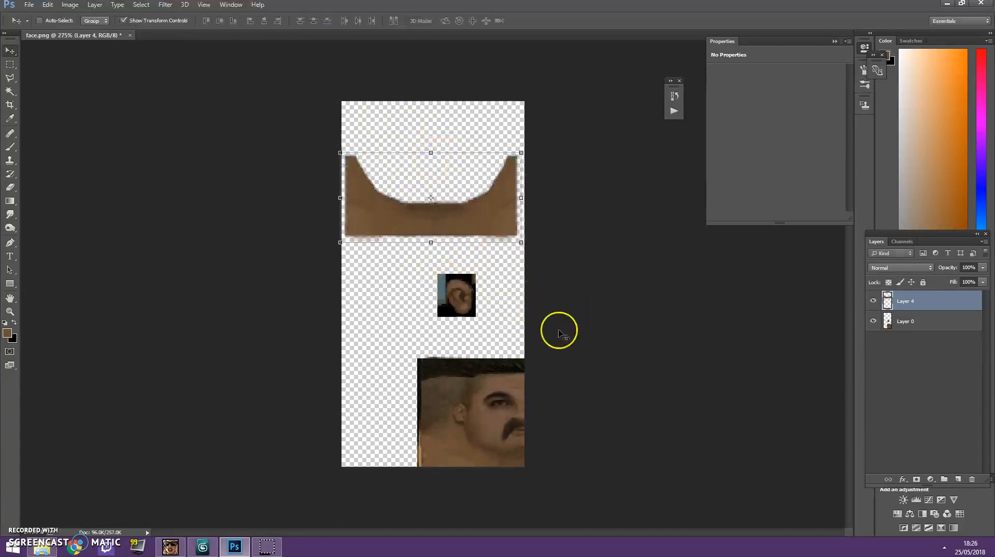
Copy the full neck piece's bottom strip to a new layer and place it lower to extend the skin.
{"action": "left_click", "coordinate": [10, 64]}
{"action": "left_click_drag", "start_coordinate": [341, 214], "coordinate": [562, 269]}
{"action": "key", "text": "ctrl+j"}
{"action": "left_click", "coordinate": [10, 50]}
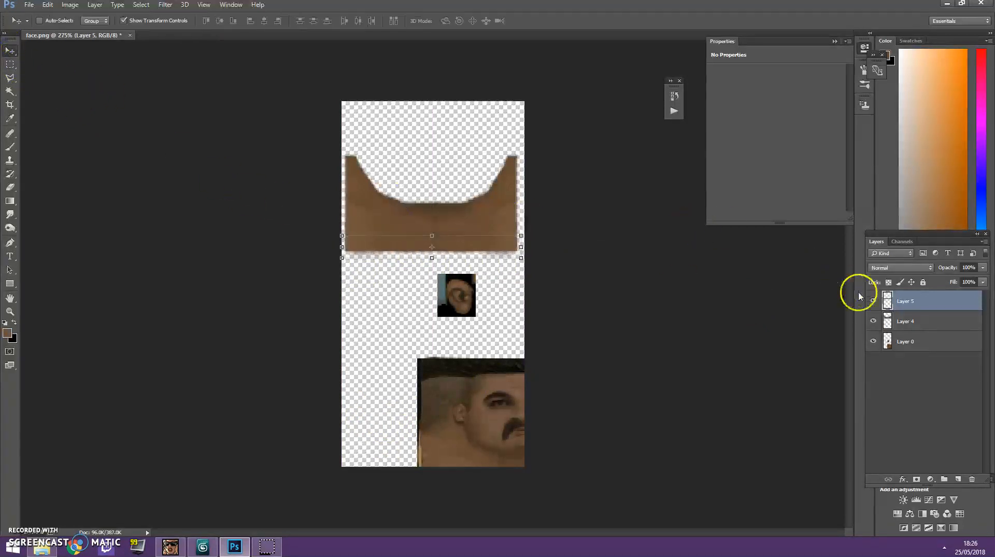
Merge the extension strip down into Layer 4 and retouch the joined skin with the Clone Stamp tool.
{"action": "right_click", "coordinate": [912, 301]}
{"action": "left_click", "coordinate": [855, 315]}
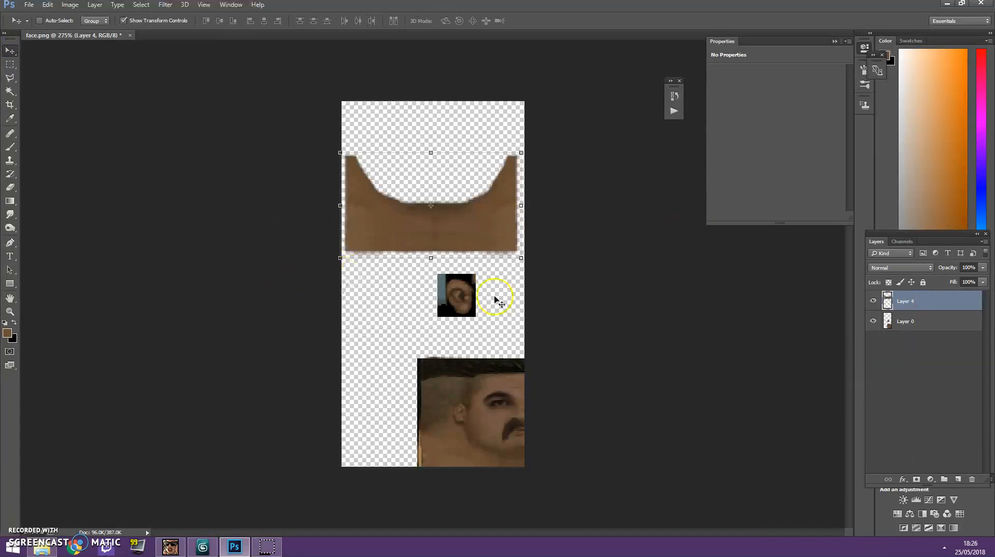
{"action": "left_click", "coordinate": [11, 159]}
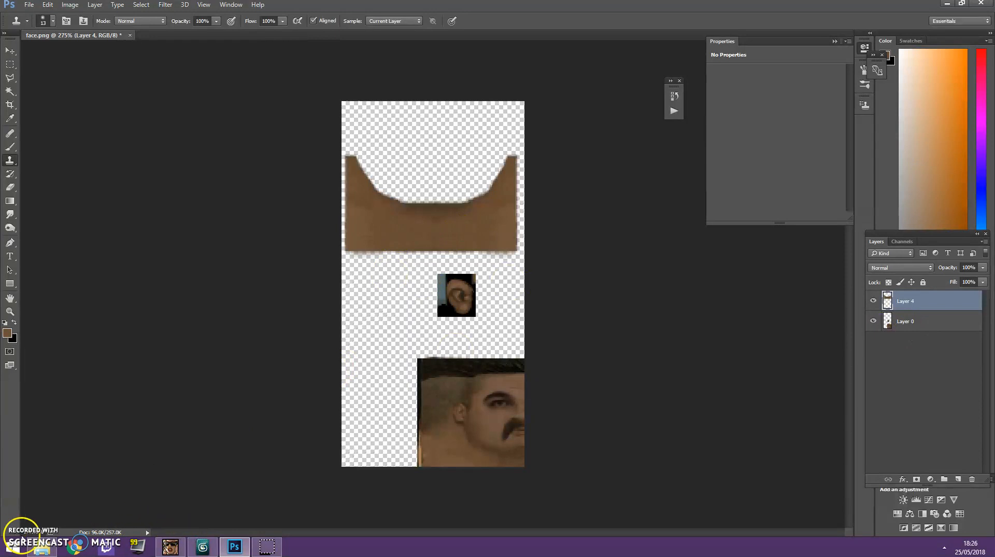
Open the artwork 2f30b814014d85cffcacb1538bedff95.jpg from the AP13 1 folder in Adobe Photoshop CC 2015.
{"action": "left_click", "coordinate": [41, 547]}
{"action": "right_click", "coordinate": [699, 230]}
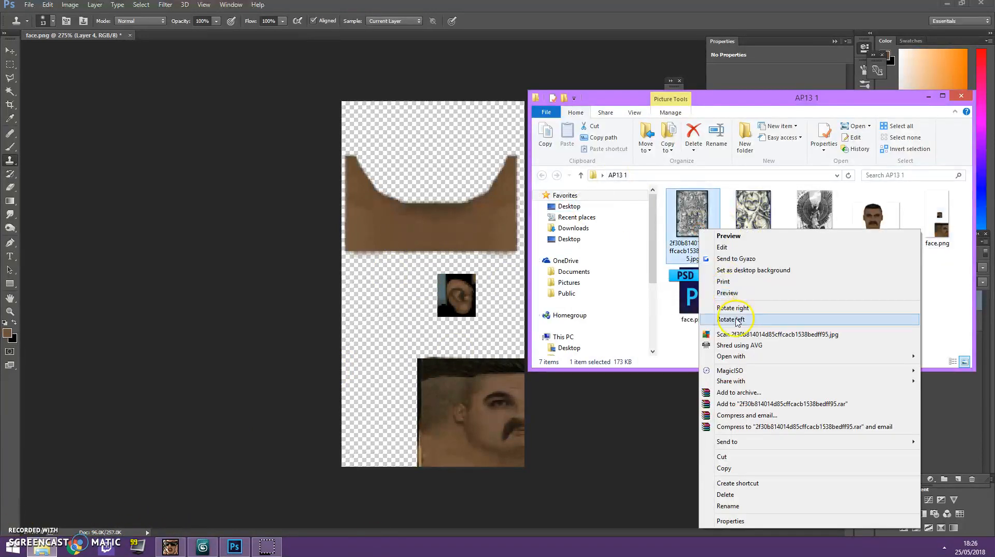
{"action": "mouse_move", "coordinate": [739, 356]}
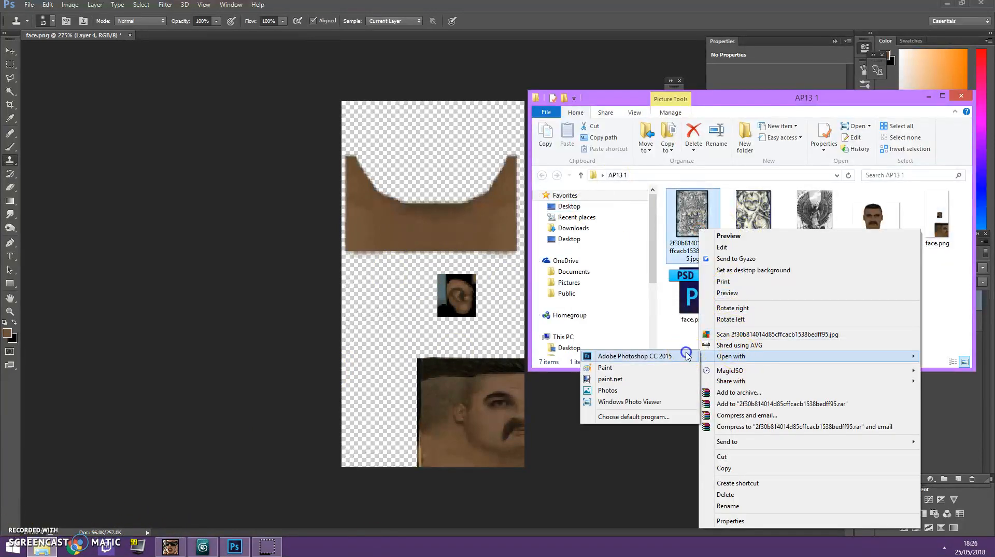
{"action": "left_click", "coordinate": [687, 355]}
Select the upper part of the artwork inside its border with a rectangular marquee and nudge the selection upward.
{"action": "left_click", "coordinate": [8, 64]}
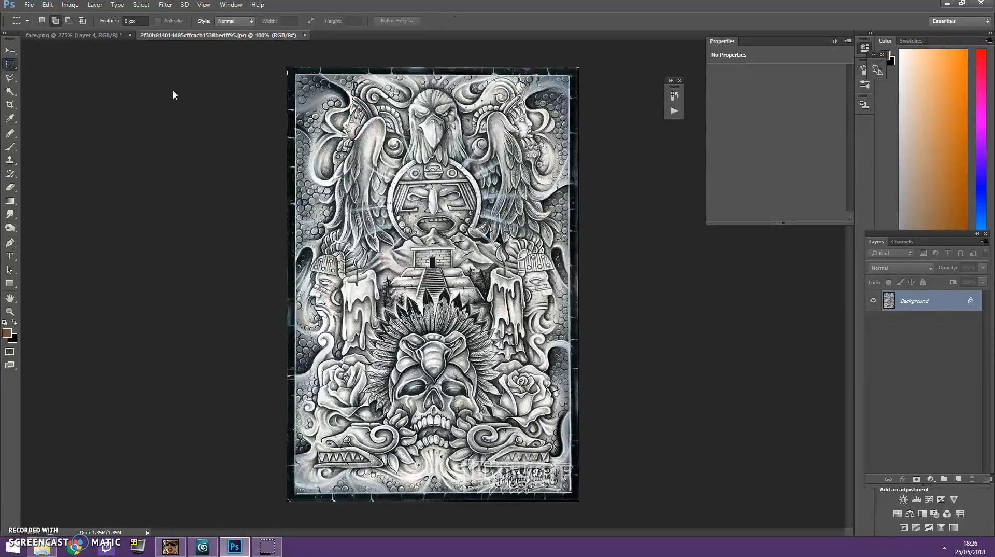
{"action": "left_click_drag", "start_coordinate": [299, 77], "coordinate": [544, 284]}
{"action": "left_click_drag", "start_coordinate": [304, 84], "coordinate": [564, 262]}
{"action": "key", "text": "alt"}
{"action": "key", "text": "Up"}
{"action": "key", "text": "Up"}
{"action": "key", "text": "Up"}
{"action": "key", "text": "Up"}
{"action": "key", "text": "Up"}
{"action": "key", "text": "Up"}
{"action": "key", "text": "Up"}
{"action": "key", "text": "Up"}
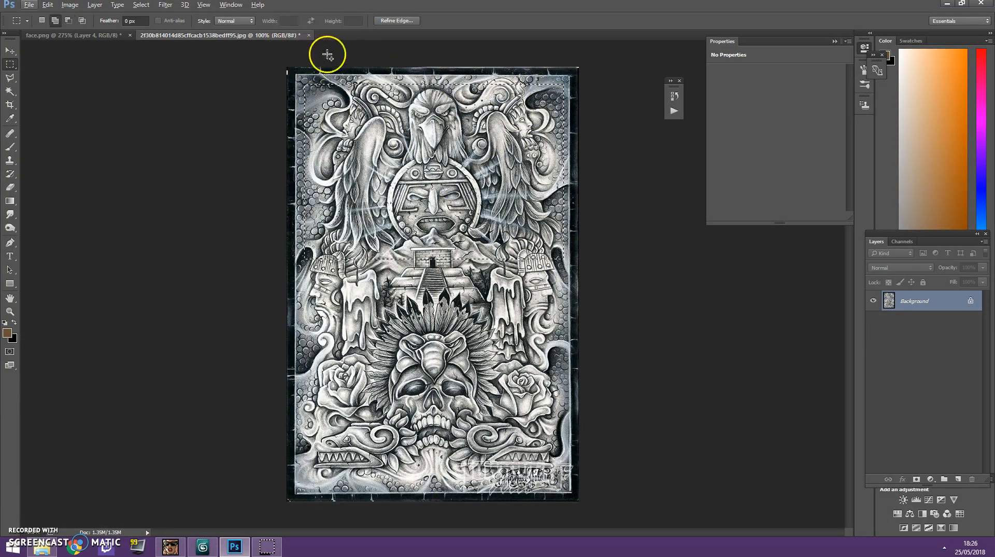
{"action": "key", "text": "Up"}
{"action": "key", "text": "Up"}
{"action": "key", "text": "Up"}
{"action": "key", "text": "Up"}
{"action": "key", "text": "Up"}
{"action": "key", "text": "Up"}
{"action": "key", "text": "Up"}
{"action": "key", "text": "Up"}
{"action": "key", "text": "Up"}
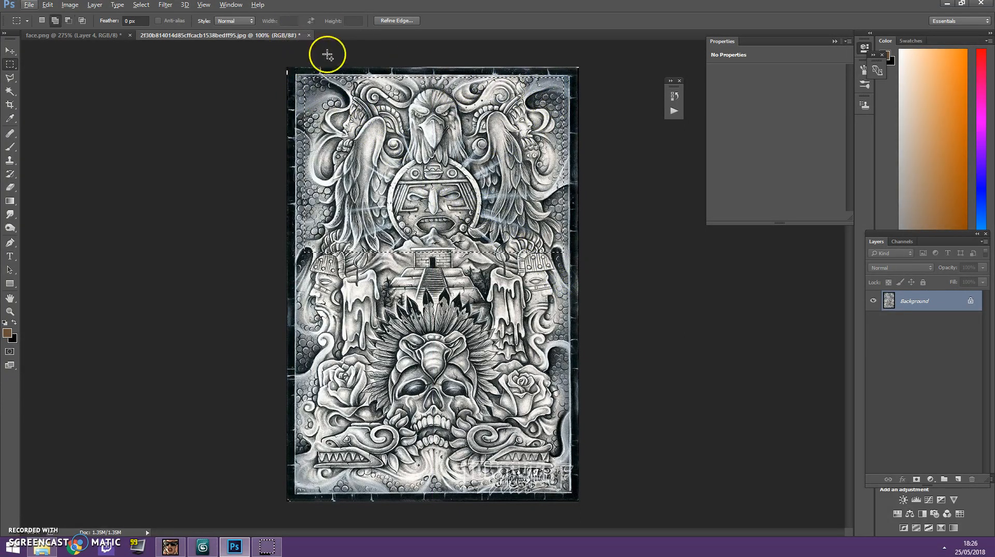
{"action": "left_click", "coordinate": [85, 36]}
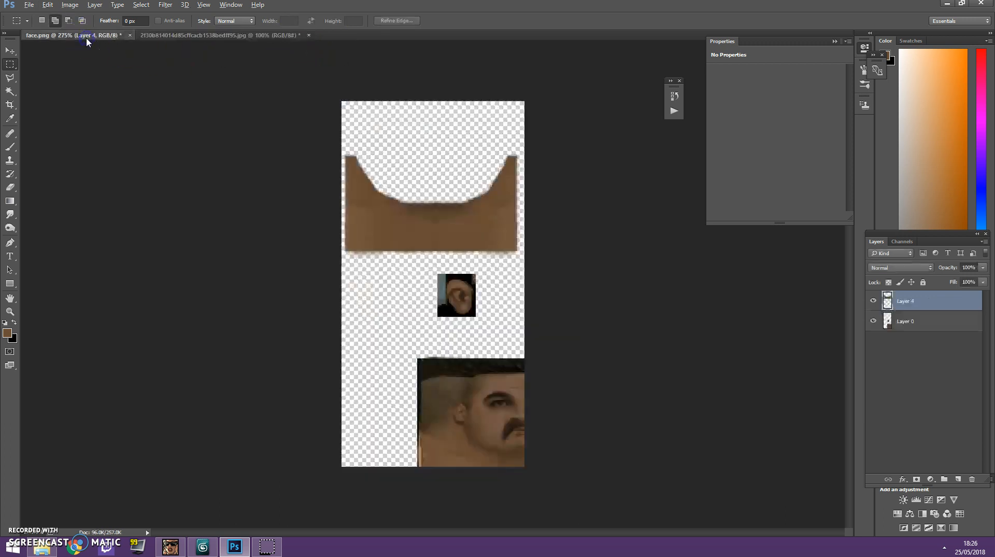
{"action": "key", "text": "alt+v"}
{"action": "left_click", "coordinate": [99, 46]}
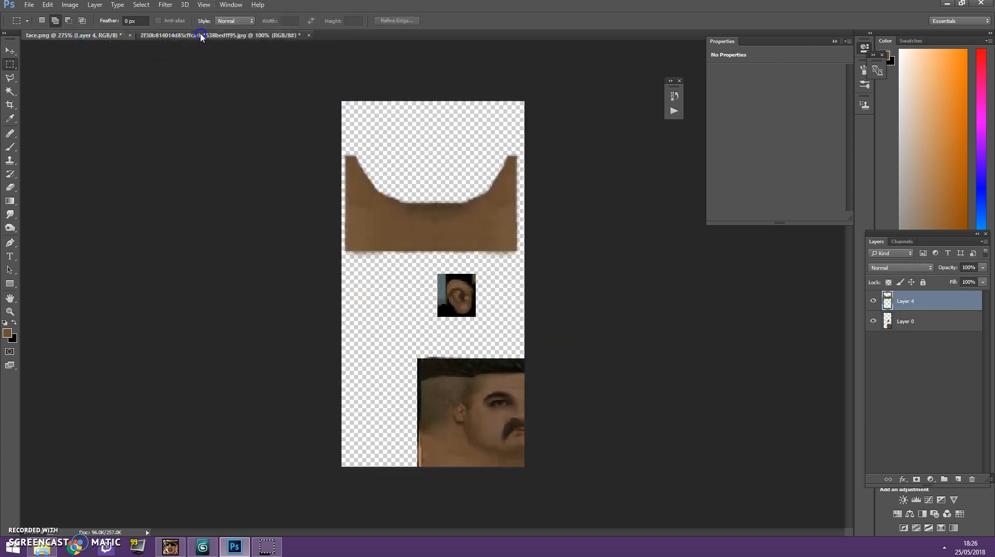
Copy the selected upper part of the artwork to a new layer in the artwork document.
{"action": "left_click", "coordinate": [201, 35]}
{"action": "key", "text": "ctrl+j"}
{"action": "key", "text": "z"}
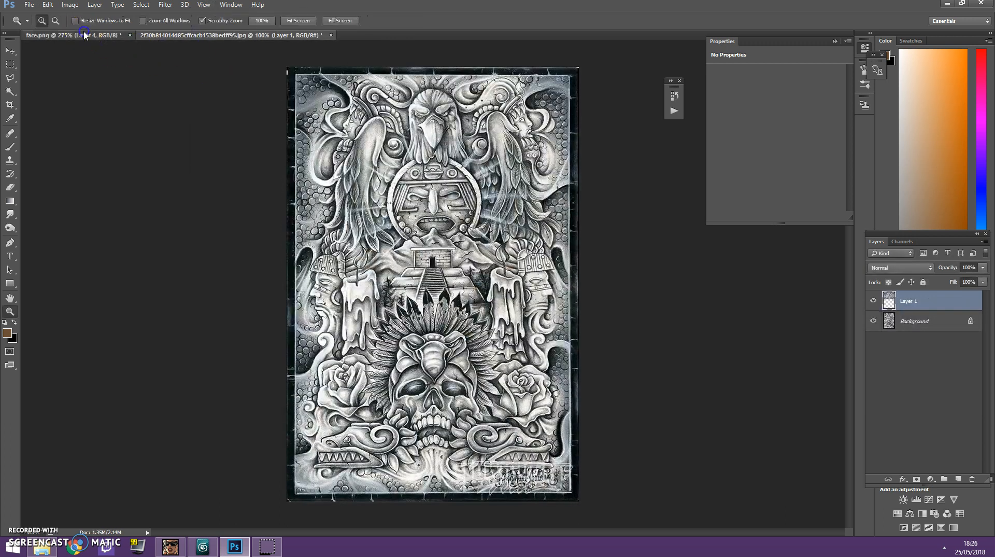
Paste the copied artwork into face.png, scale it down and place it over the neck skin.
{"action": "left_click", "coordinate": [84, 35]}
{"action": "key", "text": "ctrl+v"}
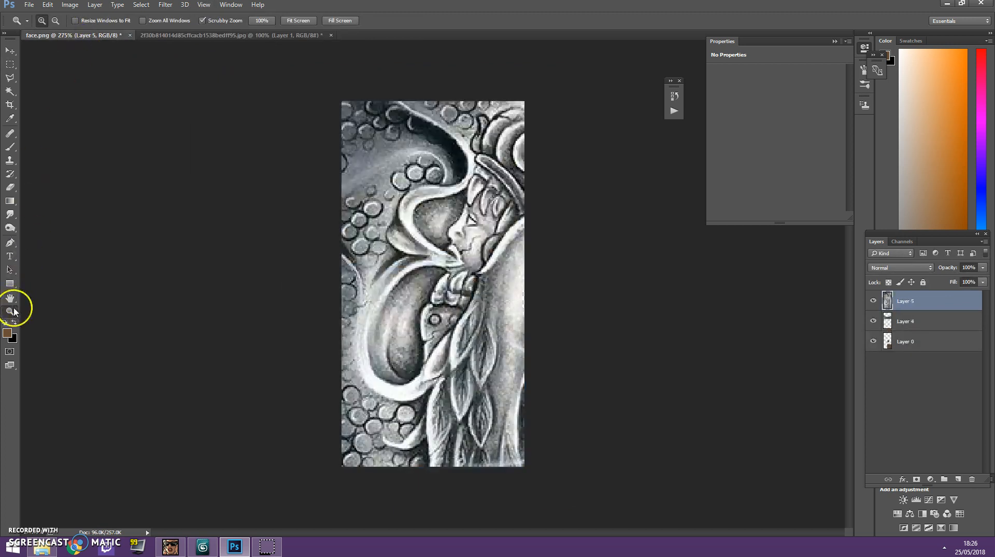
{"action": "key", "text": "ctrl+t"}
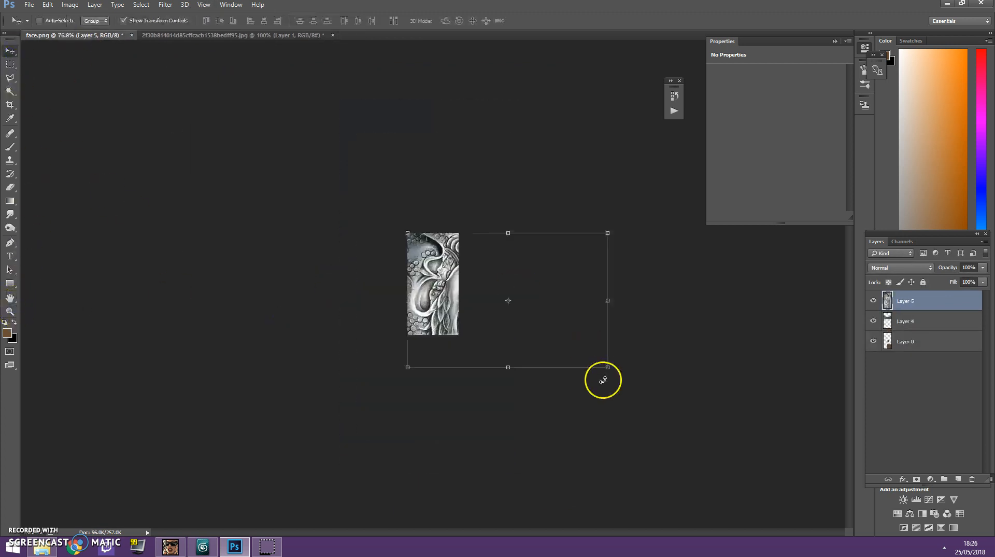
{"action": "left_click_drag", "start_coordinate": [610, 368], "coordinate": [480, 321]}
{"action": "left_click_drag", "start_coordinate": [450, 275], "coordinate": [507, 249]}
{"action": "key", "text": "Return"}
{"action": "left_click", "coordinate": [10, 311]}
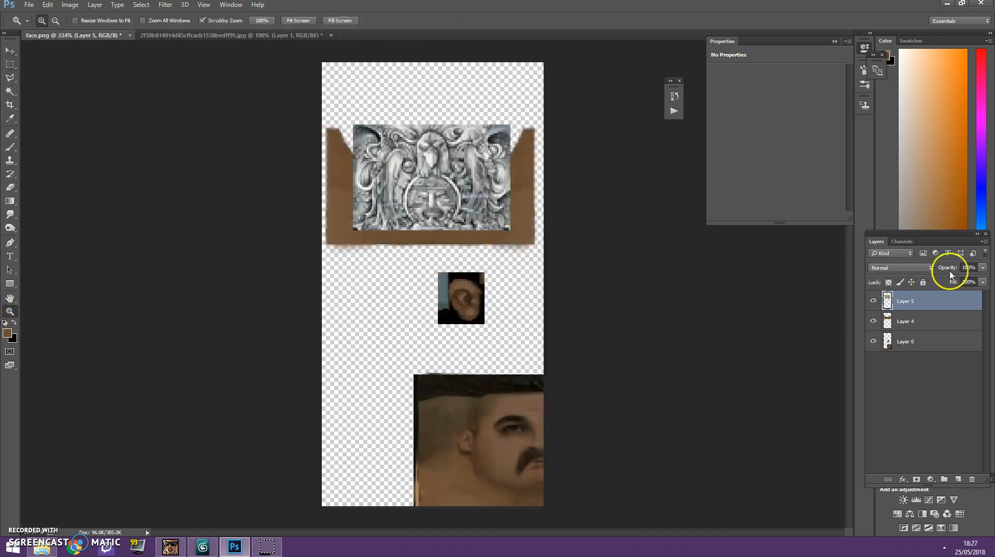
Set the pasted artwork layer's blend mode to Multiply and stretch it across the lower part of the neck skin.
{"action": "left_click", "coordinate": [898, 268]}
{"action": "left_click", "coordinate": [883, 301]}
{"action": "left_click", "coordinate": [10, 50]}
{"action": "mouse_move", "coordinate": [539, 207]}
{"action": "left_mouse_down"}
{"action": "mouse_move", "coordinate": [539, 238]}
{"action": "mouse_move", "coordinate": [466, 243]}
{"action": "mouse_move", "coordinate": [524, 215]}
{"action": "left_mouse_up"}
{"action": "left_click_drag", "start_coordinate": [443, 195], "coordinate": [435, 207]}
{"action": "left_click_drag", "start_coordinate": [516, 234], "coordinate": [544, 222]}
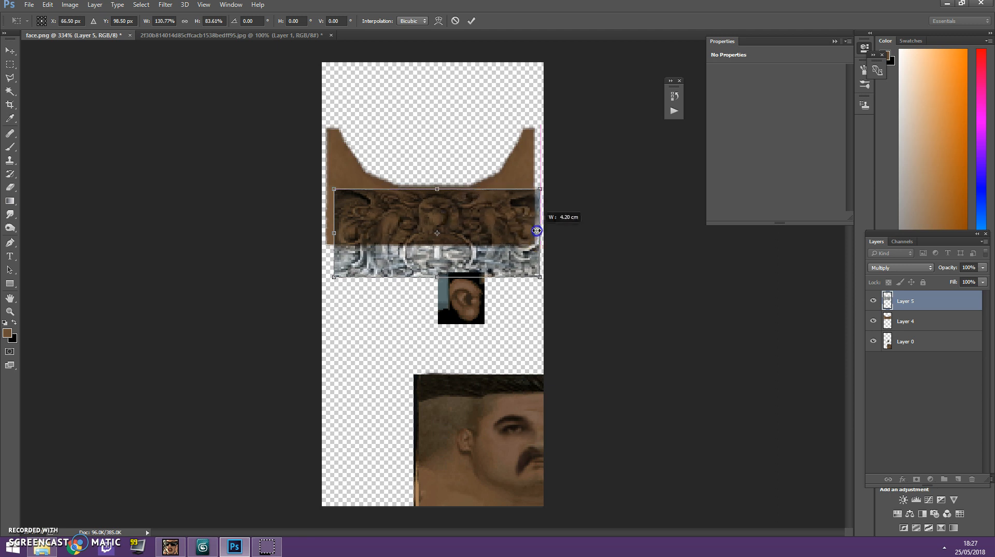
Widen the artwork to about 138% to reach the canvas's left edge, and level it against the lower edge of the collar cutout.
{"action": "mouse_move", "coordinate": [322, 222]}
{"action": "left_mouse_down"}
{"action": "mouse_move", "coordinate": [340, 231]}
{"action": "mouse_move", "coordinate": [322, 230]}
{"action": "left_mouse_up"}
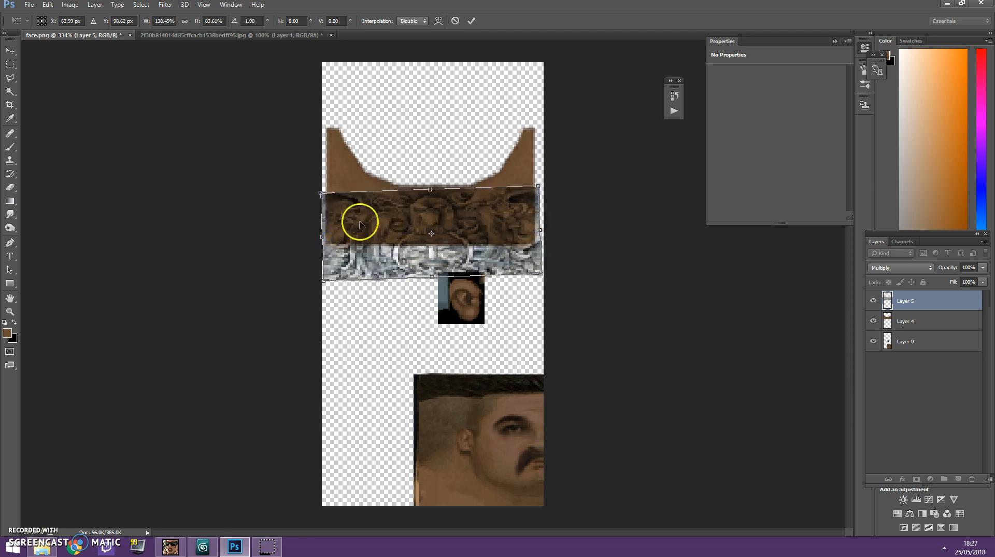
{"action": "key", "text": "ctrl+z"}
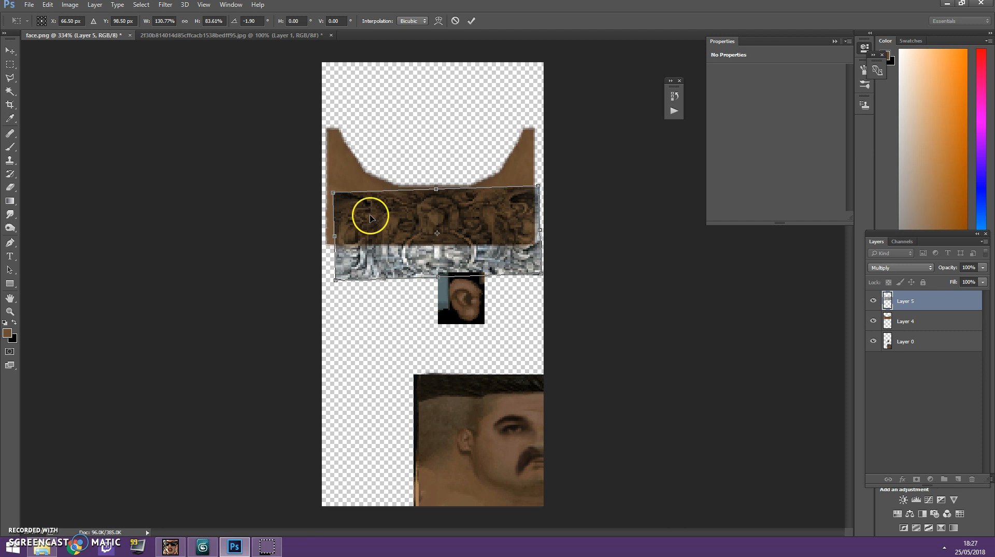
{"action": "key", "text": "ctrl+z"}
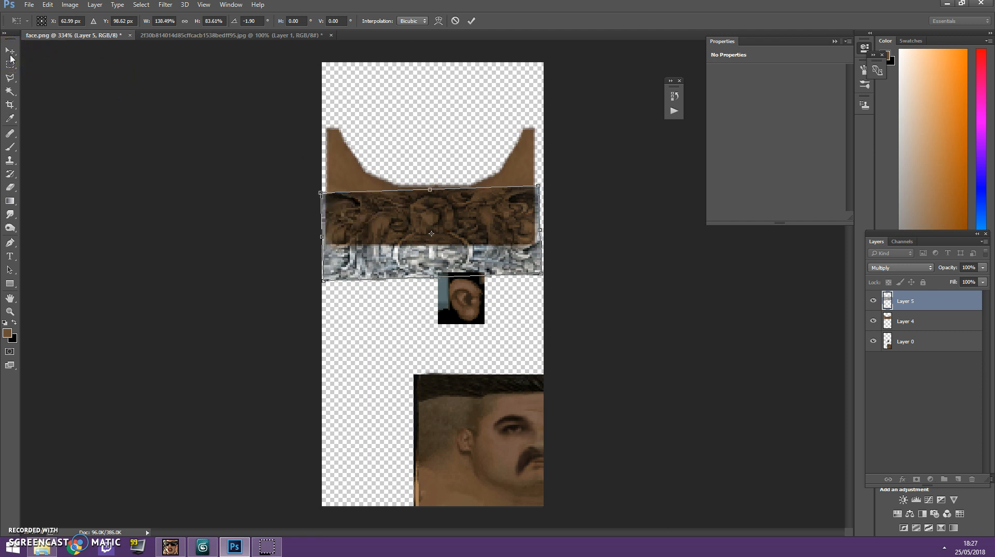
{"action": "left_click_drag", "start_coordinate": [430, 183], "coordinate": [432, 181]}
{"action": "key", "text": "Return"}
{"action": "key", "text": "Up"}
{"action": "key", "text": "Up"}
{"action": "key", "text": "Up"}
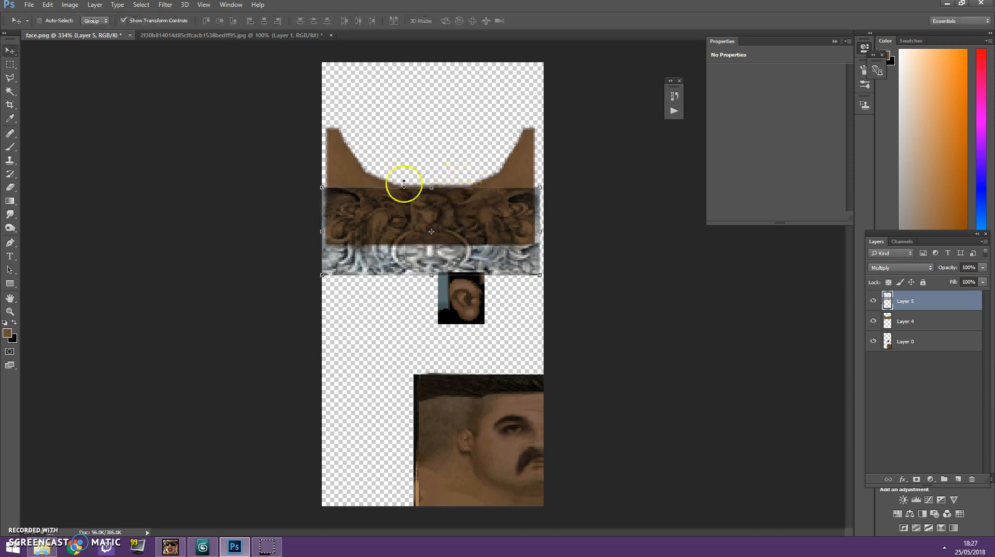
Try copying the lower part of the artwork to a new layer and fitting it over the upper neck.
{"action": "left_click", "coordinate": [10, 63]}
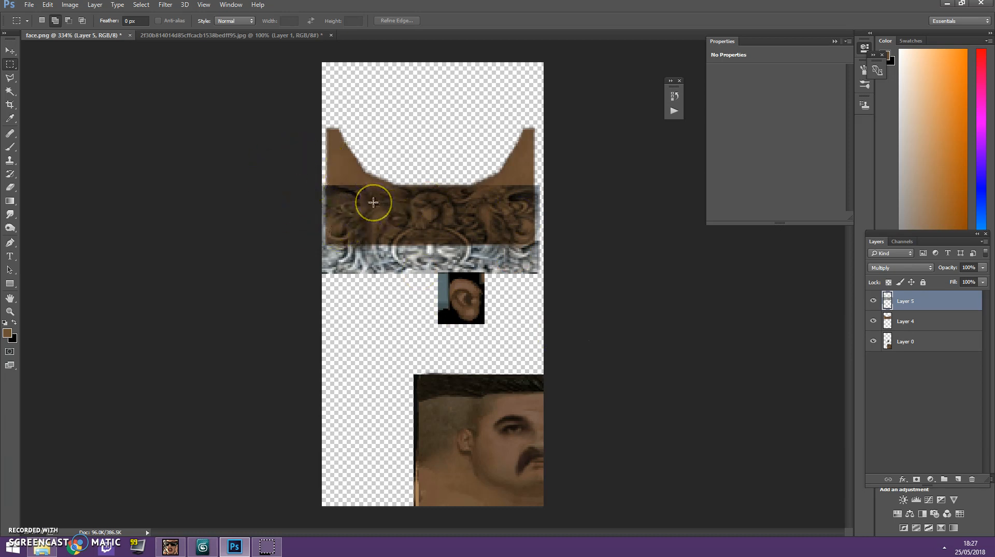
{"action": "left_click", "coordinate": [10, 50]}
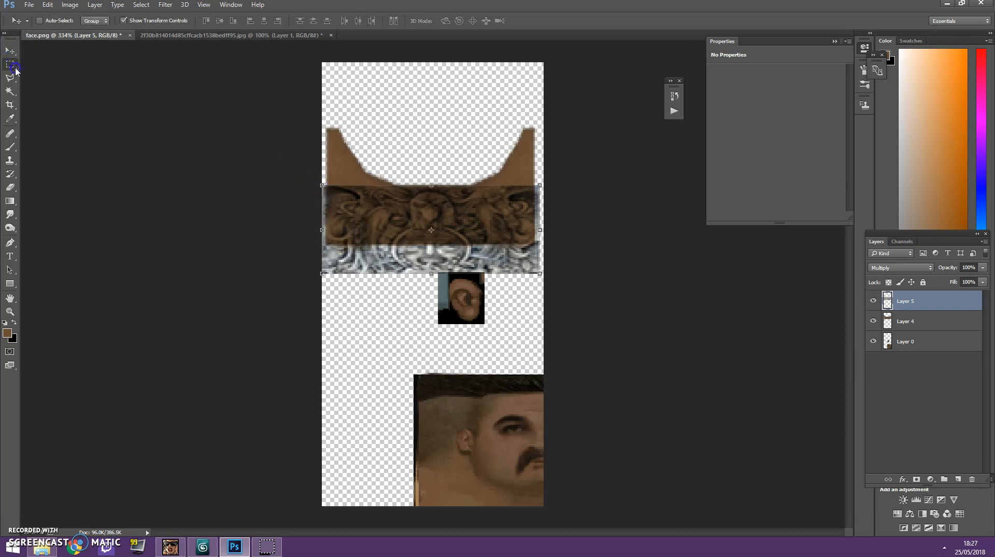
{"action": "left_click", "coordinate": [10, 64]}
{"action": "left_click_drag", "start_coordinate": [326, 196], "coordinate": [577, 298]}
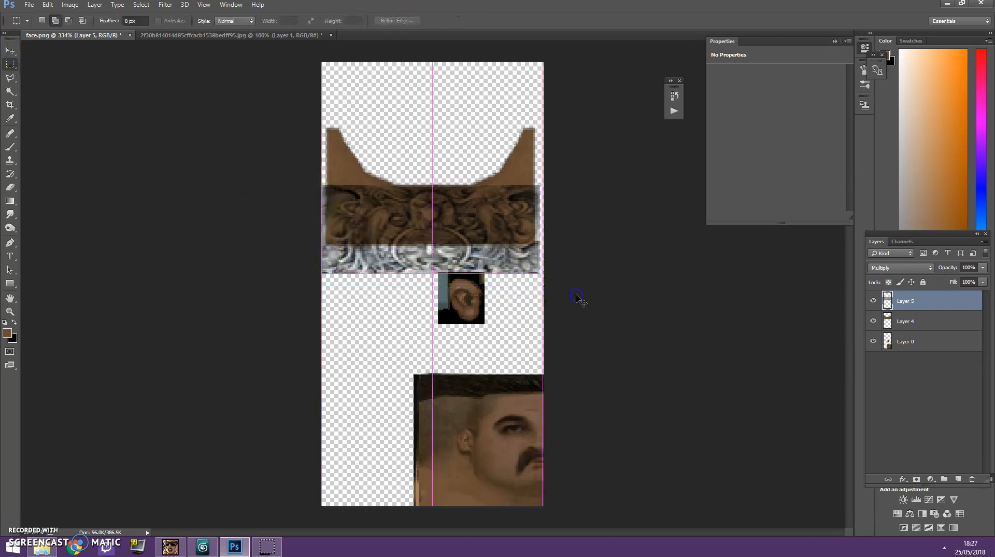
{"action": "key", "text": "ctrl+c"}
{"action": "key", "text": "ctrl+v"}
{"action": "left_click", "coordinate": [10, 51]}
{"action": "left_click_drag", "start_coordinate": [368, 260], "coordinate": [370, 162]}
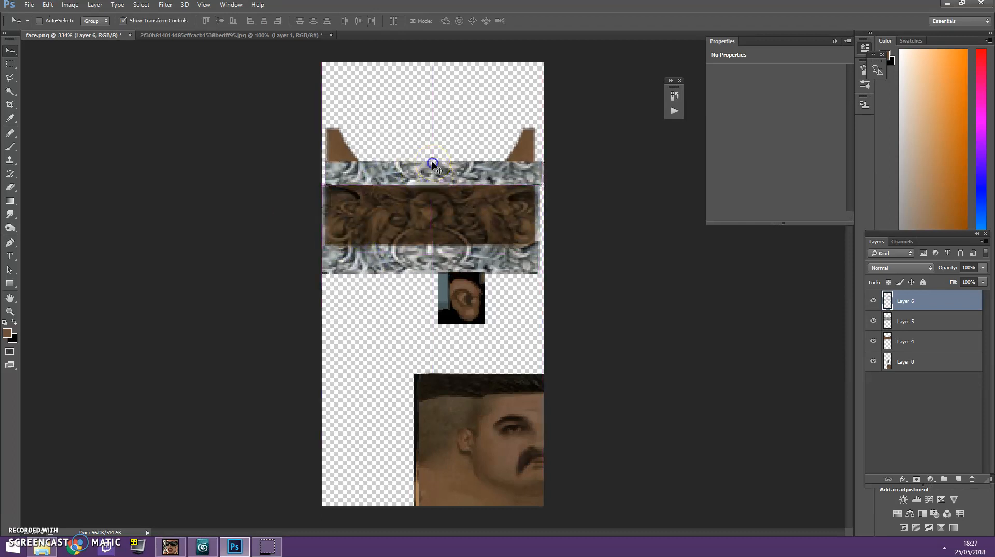
{"action": "left_click_drag", "start_coordinate": [432, 160], "coordinate": [433, 184]}
{"action": "key", "text": "Escape"}
Try the Multiply blend mode on the copied strip, and delete that layer.
{"action": "left_click", "coordinate": [877, 270]}
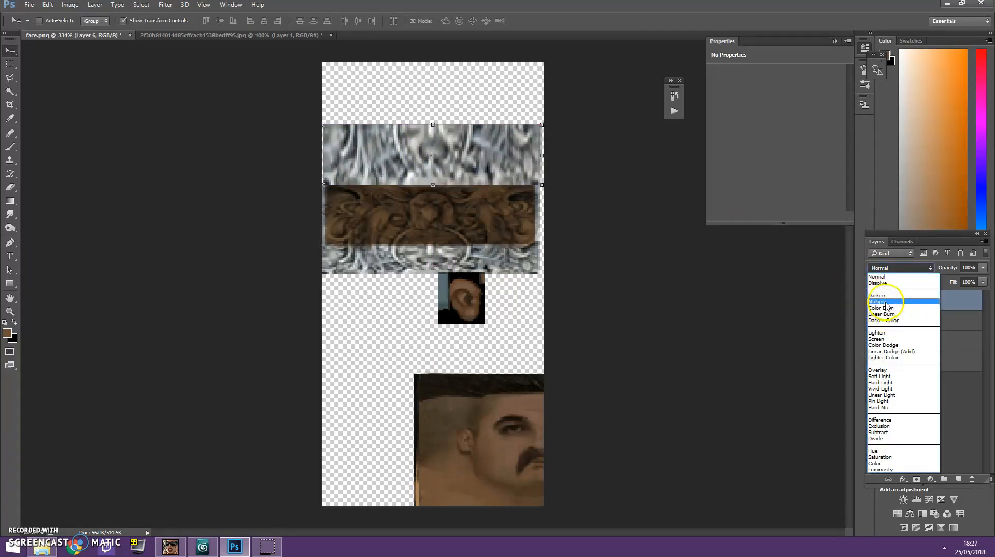
{"action": "left_click", "coordinate": [882, 302]}
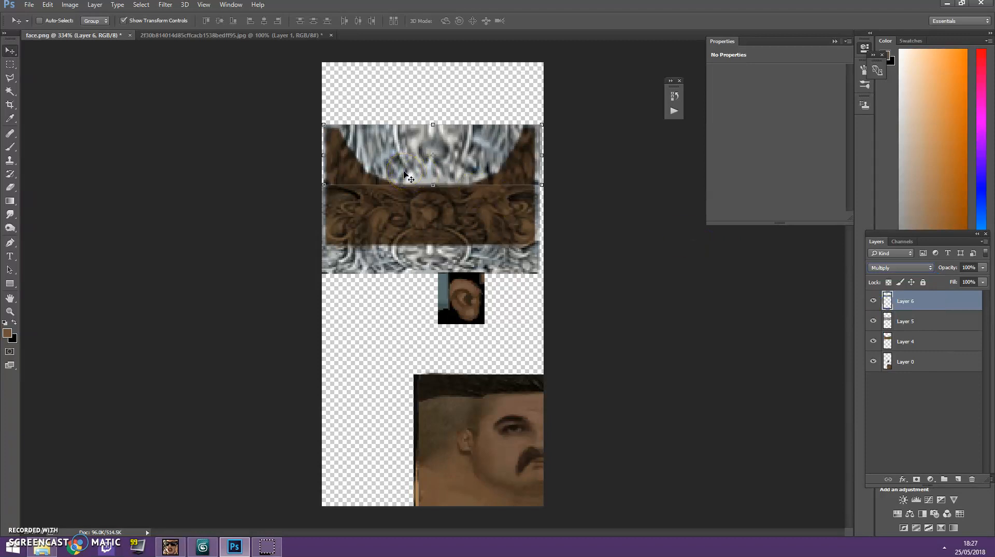
{"action": "left_click", "coordinate": [957, 324]}
{"action": "left_click", "coordinate": [942, 305]}
{"action": "left_click", "coordinate": [10, 64]}
{"action": "key", "text": "Delete"}
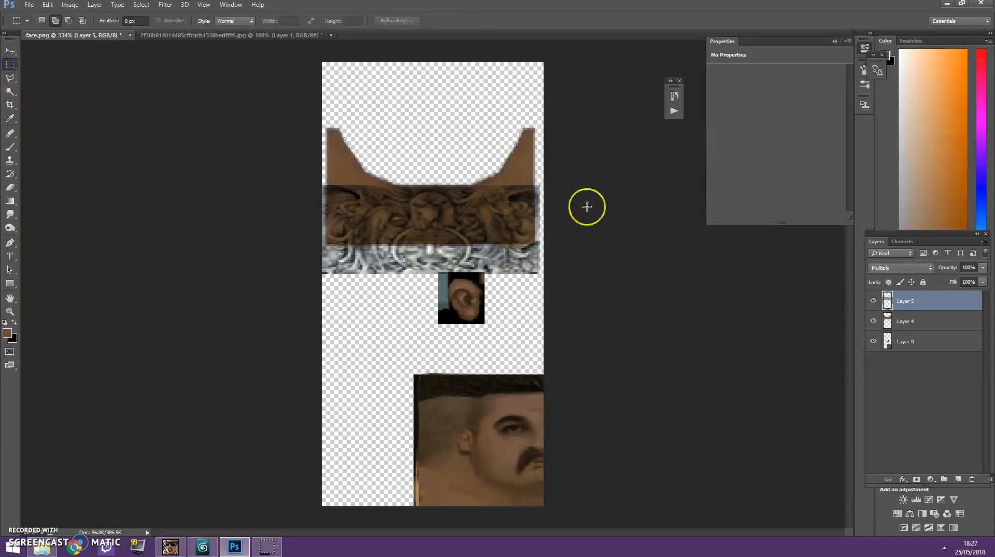
Stretch the artwork layer taller and align its upper edge with the lower edge of the collar cutout.
{"action": "left_click", "coordinate": [10, 50]}
{"action": "left_click_drag", "start_coordinate": [379, 216], "coordinate": [379, 185]}
{"action": "left_click_drag", "start_coordinate": [430, 153], "coordinate": [431, 125]}
{"action": "key", "text": "Return"}
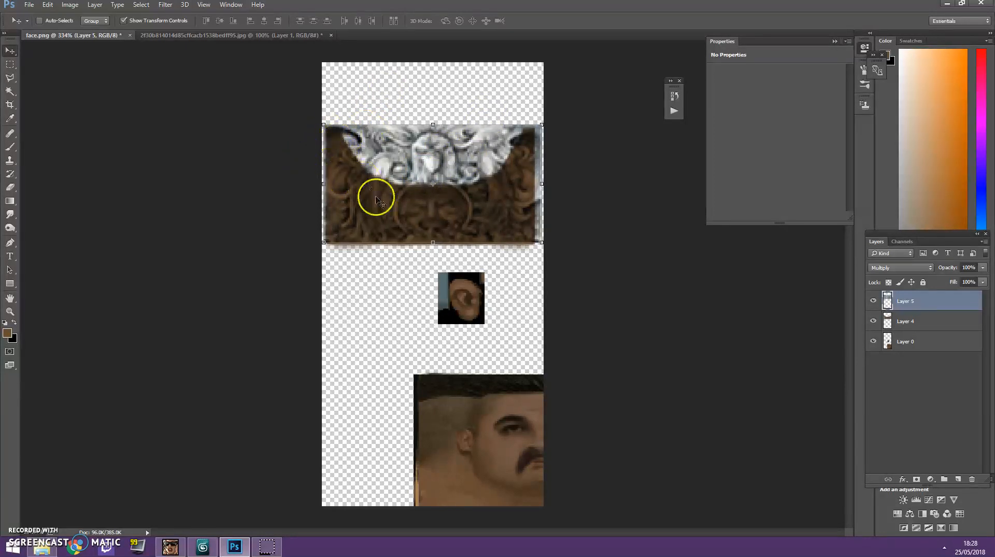
{"action": "left_click_drag", "start_coordinate": [437, 179], "coordinate": [429, 239]}
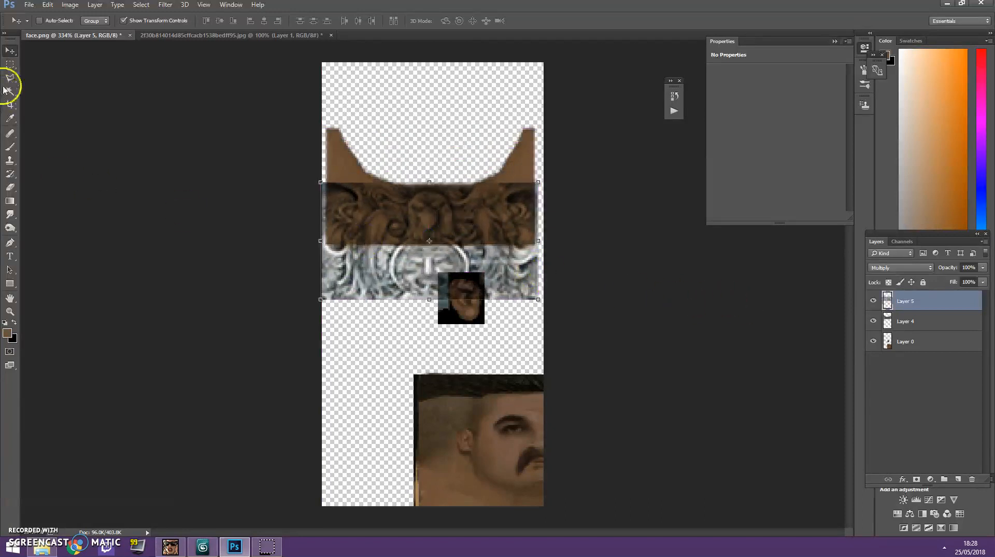
Copy the part of the artwork that hangs below the neck skin to a new layer.
{"action": "left_click", "coordinate": [10, 64]}
{"action": "left_click_drag", "start_coordinate": [322, 244], "coordinate": [763, 357]}
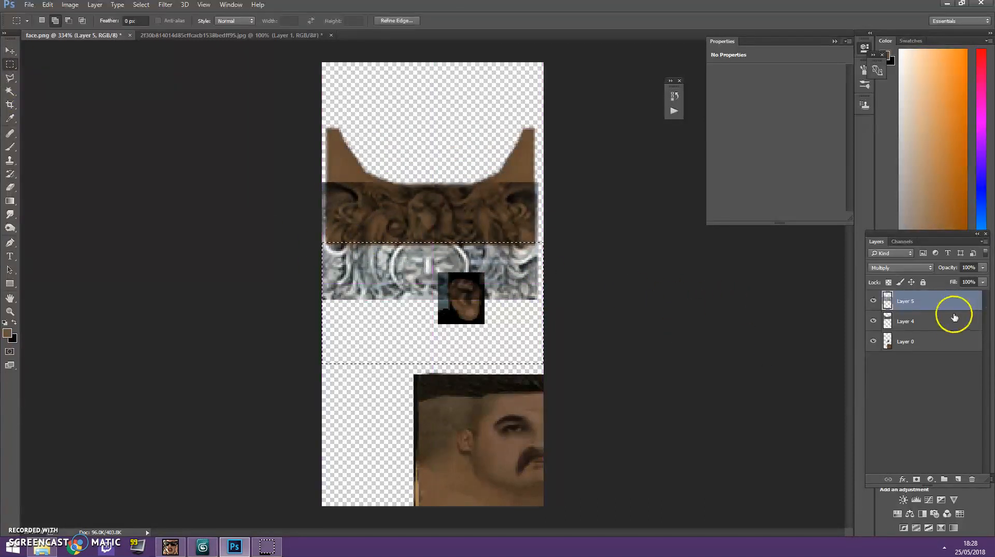
{"action": "key", "text": "ctrl+c"}
{"action": "key", "text": "ctrl+v"}
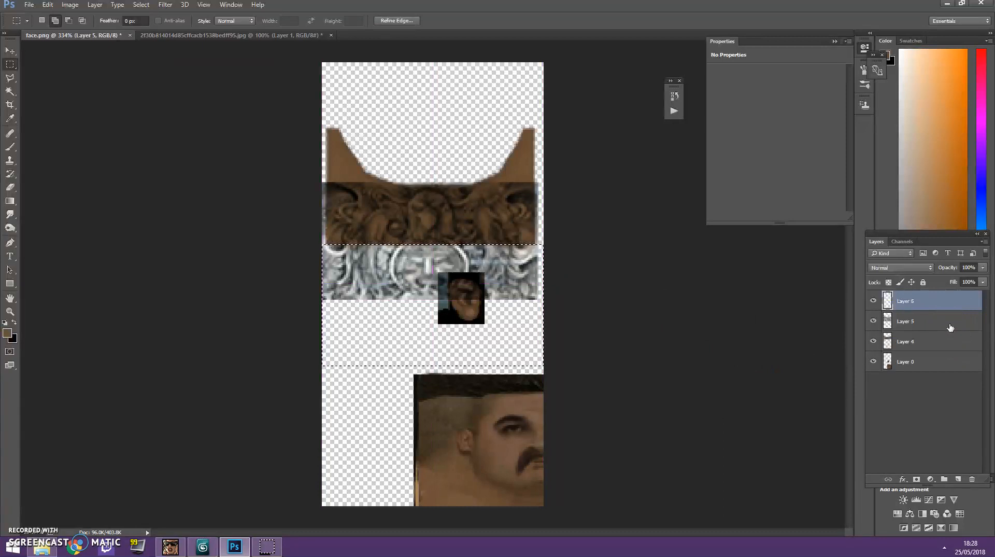
Place the copied strip over the upper neck skin and set its blend mode to Multiply.
{"action": "left_click", "coordinate": [10, 51]}
{"action": "left_click_drag", "start_coordinate": [405, 307], "coordinate": [410, 156]}
{"action": "left_click", "coordinate": [886, 268]}
{"action": "left_click", "coordinate": [891, 292]}
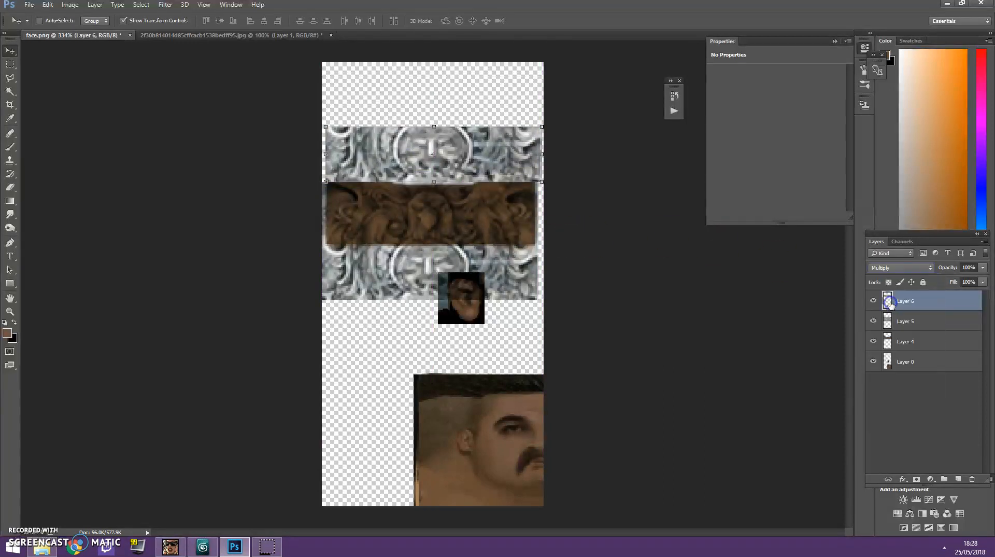
Merge the copied strip down into Layer 5.
{"action": "left_click", "coordinate": [9, 63]}
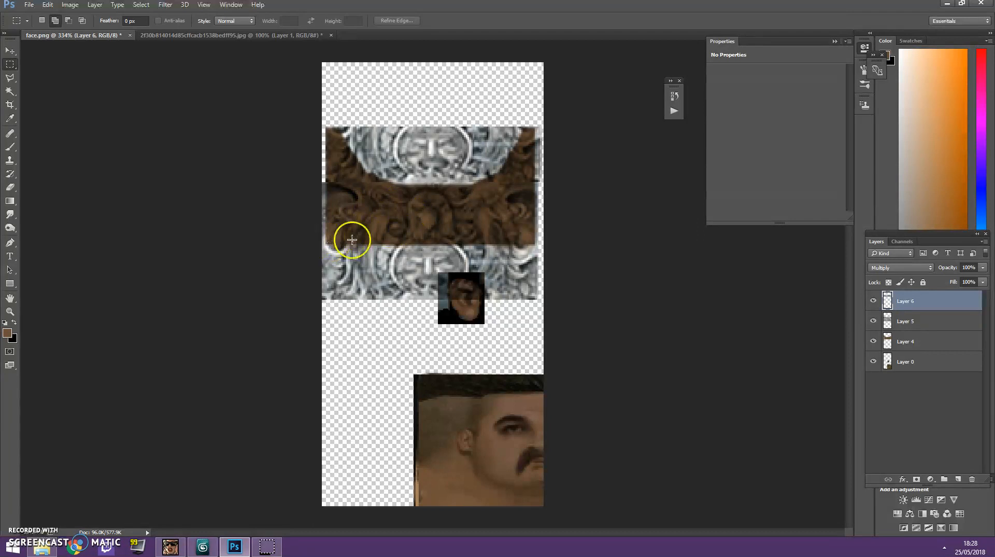
{"action": "left_click", "coordinate": [10, 160]}
{"action": "right_click", "coordinate": [908, 302]}
{"action": "left_click", "coordinate": [822, 373]}
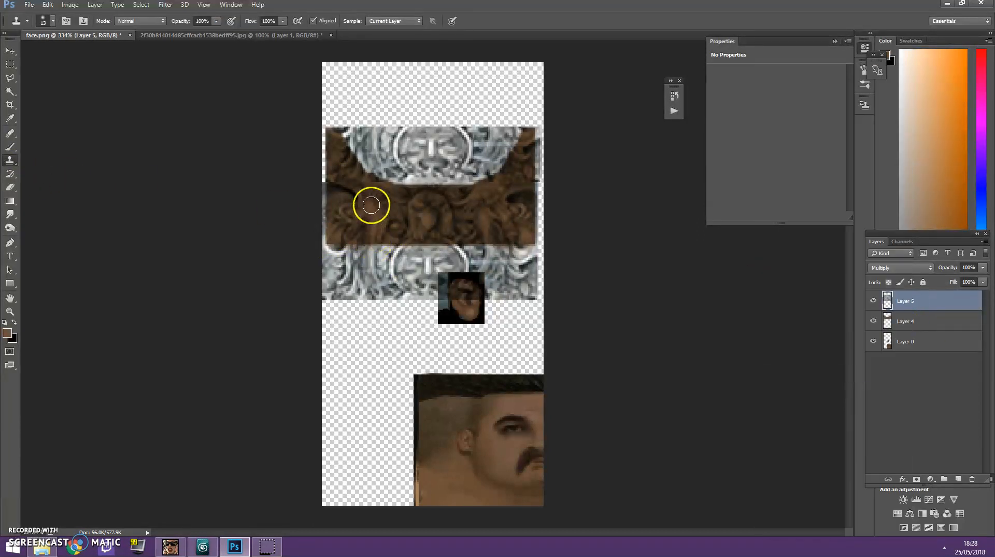
Set the Clone Stamp brush to 7 px and retouch the seam between the artwork strips on the left side of the neck.
{"action": "left_click", "coordinate": [9, 311]}
{"action": "left_click_drag", "start_coordinate": [303, 167], "coordinate": [350, 150]}
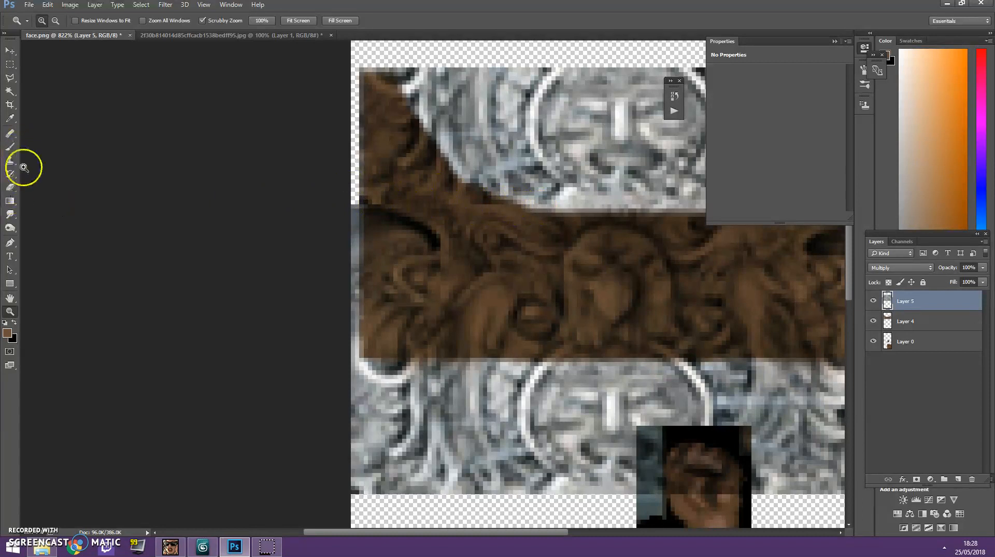
{"action": "left_click", "coordinate": [9, 137]}
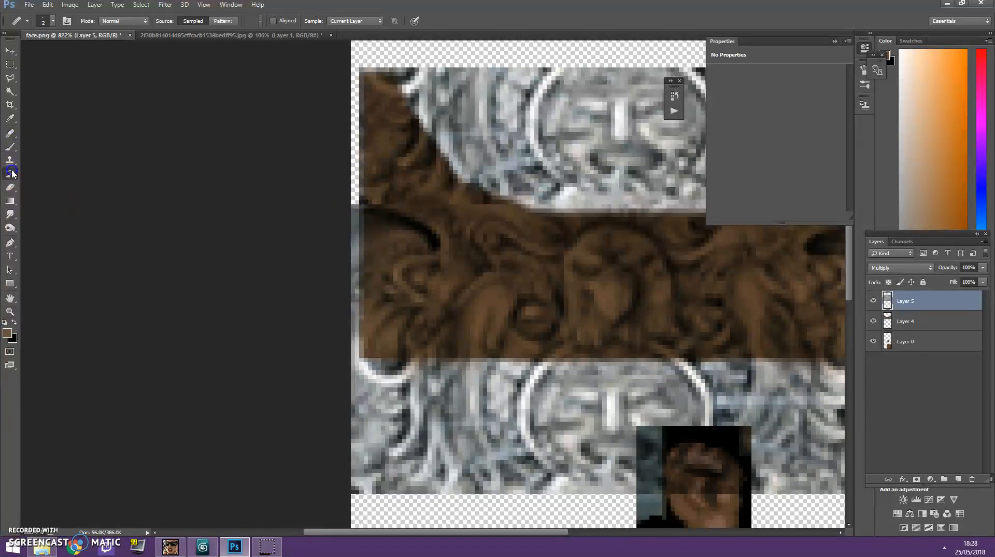
{"action": "right_click", "coordinate": [11, 171]}
{"action": "left_click", "coordinate": [11, 169]}
{"action": "left_click", "coordinate": [8, 162]}
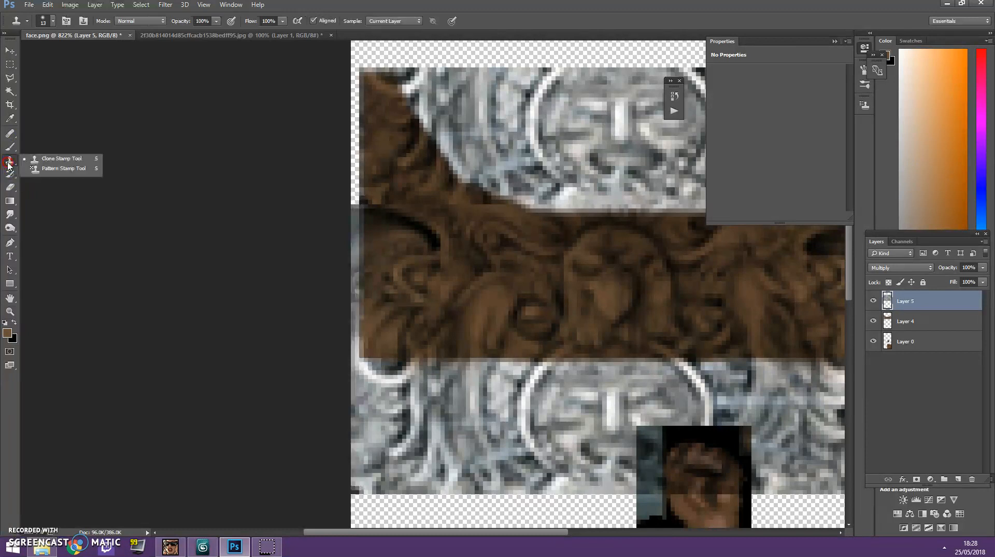
{"action": "left_click", "coordinate": [54, 22]}
{"action": "left_click_drag", "start_coordinate": [61, 54], "coordinate": [58, 54]}
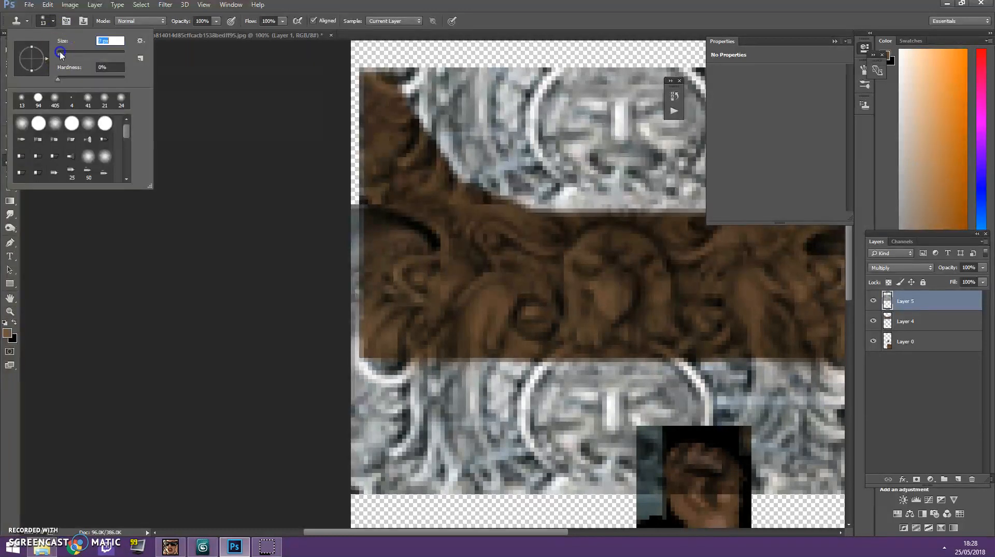
{"action": "left_click", "coordinate": [381, 190]}
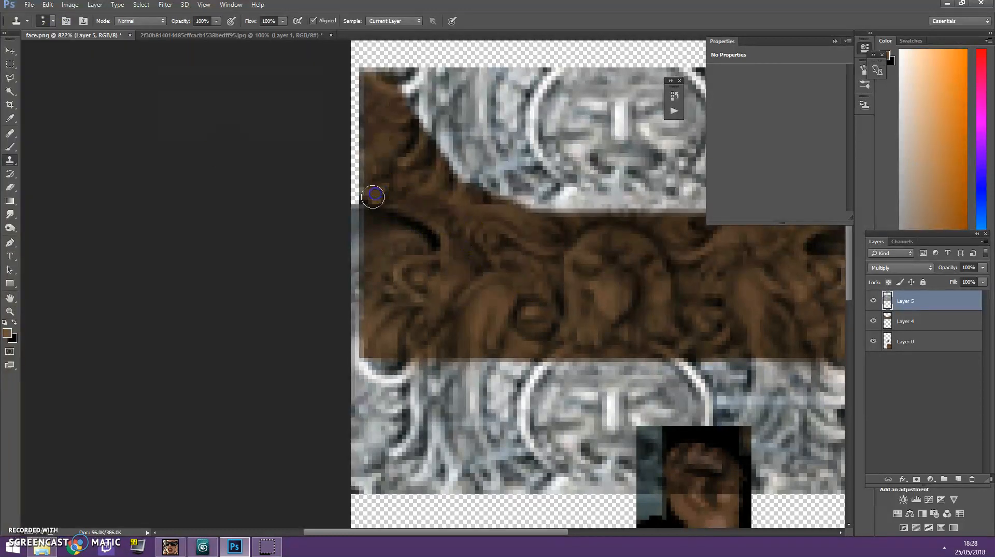
{"action": "left_click_drag", "start_coordinate": [370, 205], "coordinate": [383, 205]}
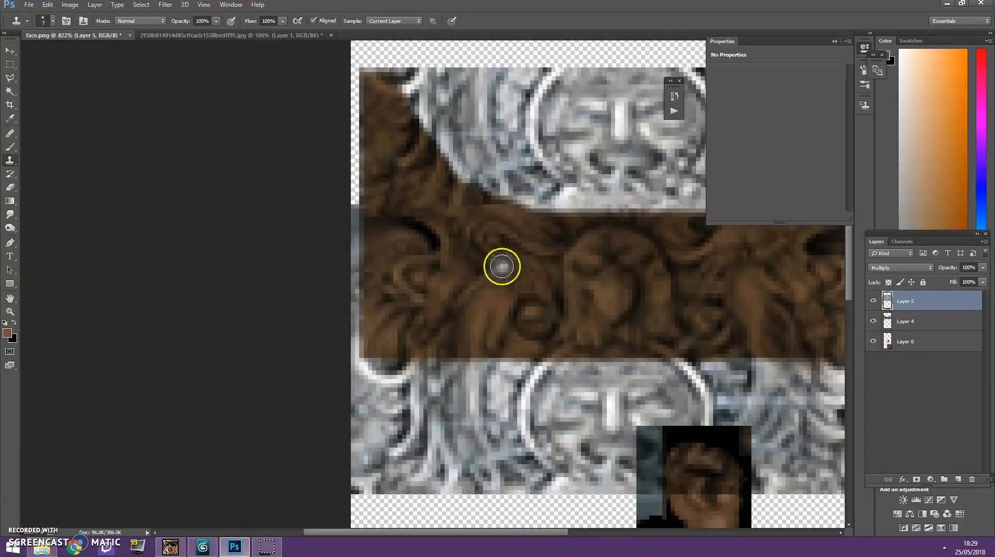
Retouch the seam between the artwork strips across the middle and right side of the neck with the Clone Stamp tool.
{"action": "scroll", "coordinate": [716, 251], "scroll_direction": "up", "scroll_amount": 3}
{"action": "left_click", "coordinate": [805, 272], "text": "alt"}
{"action": "mouse_move", "coordinate": [788, 291]}
{"action": "left_mouse_down"}
{"action": "mouse_move", "coordinate": [751, 293]}
{"action": "mouse_move", "coordinate": [720, 314]}
{"action": "left_mouse_up"}
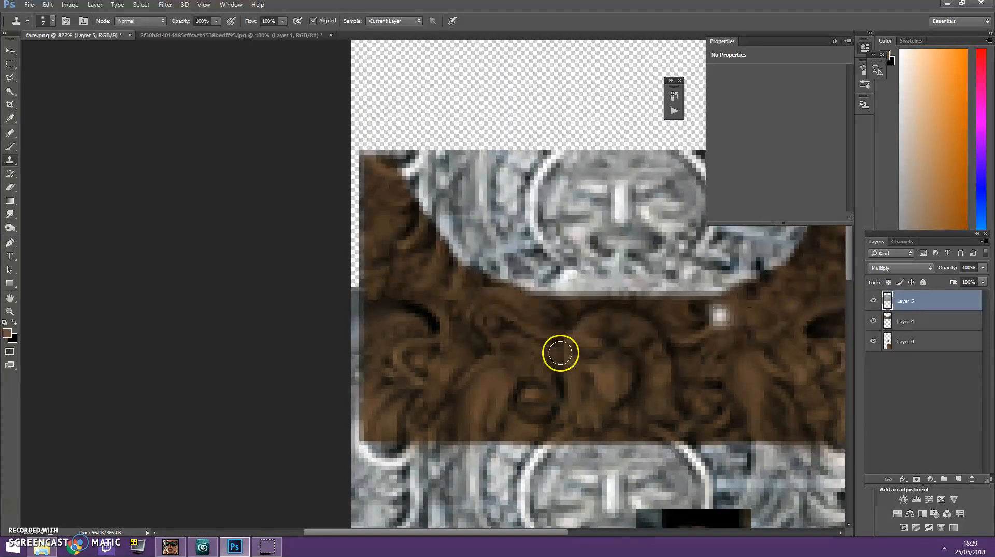
{"action": "left_click", "coordinate": [18, 300]}
{"action": "double_click", "coordinate": [19, 299]}
{"action": "left_click", "coordinate": [466, 175]}
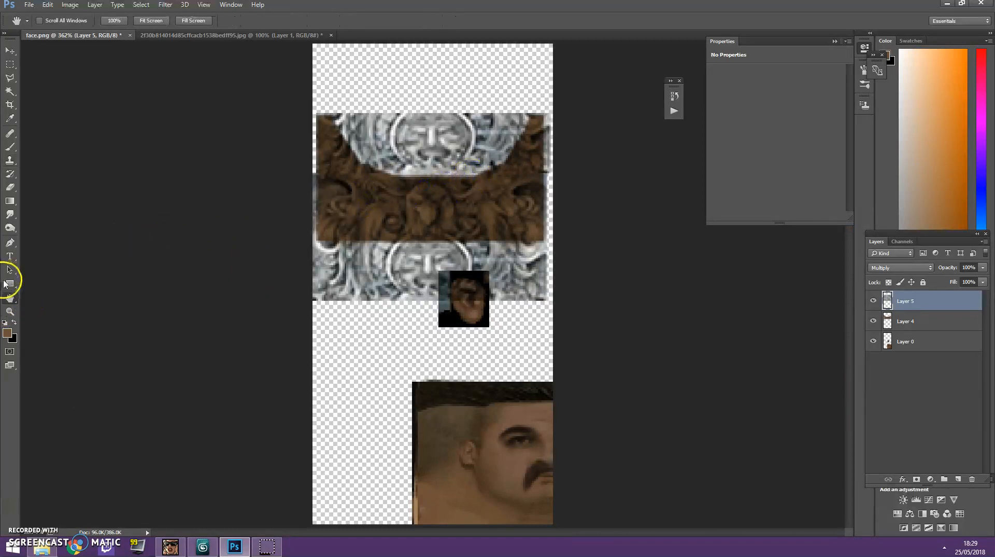
{"action": "left_click", "coordinate": [13, 313]}
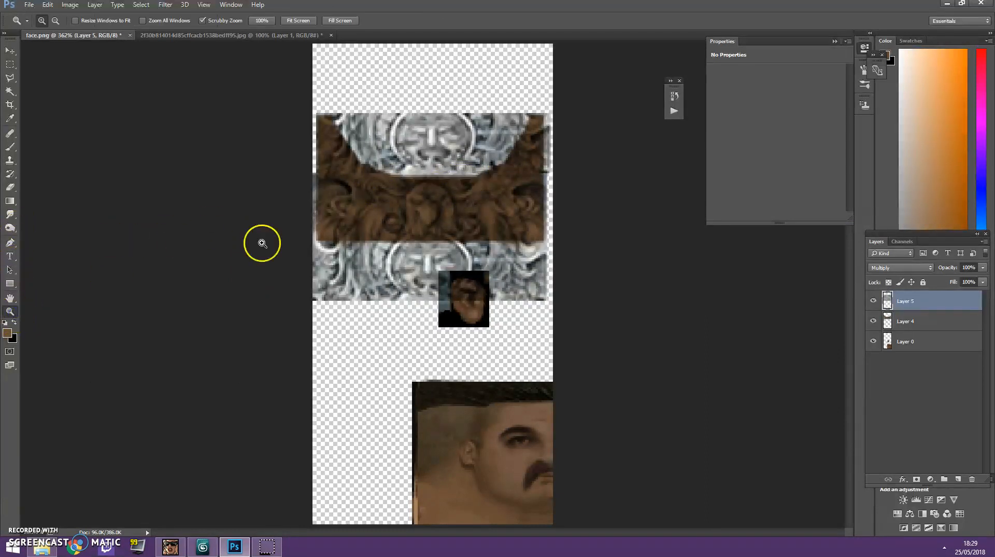
{"action": "left_click_drag", "start_coordinate": [399, 165], "coordinate": [435, 138]}
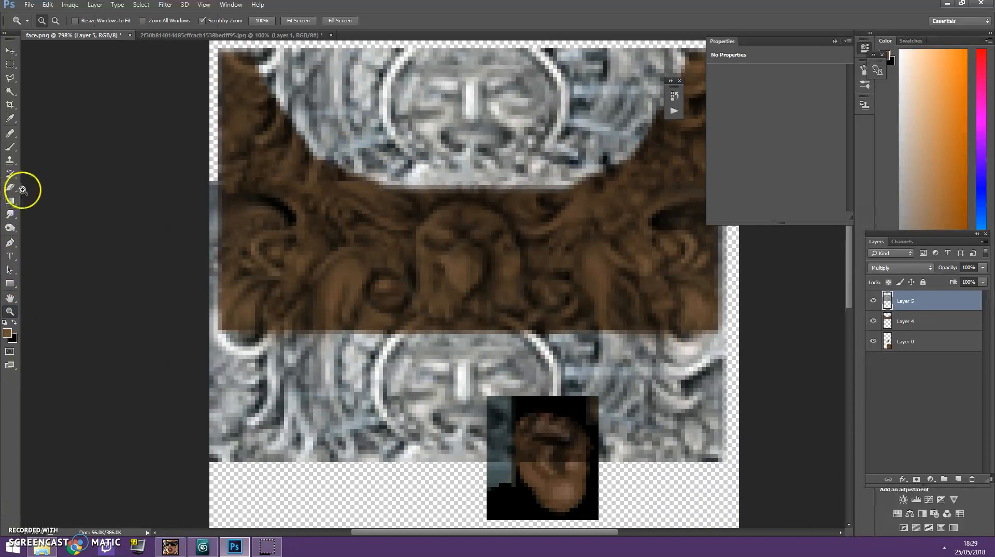
{"action": "left_click", "coordinate": [10, 161]}
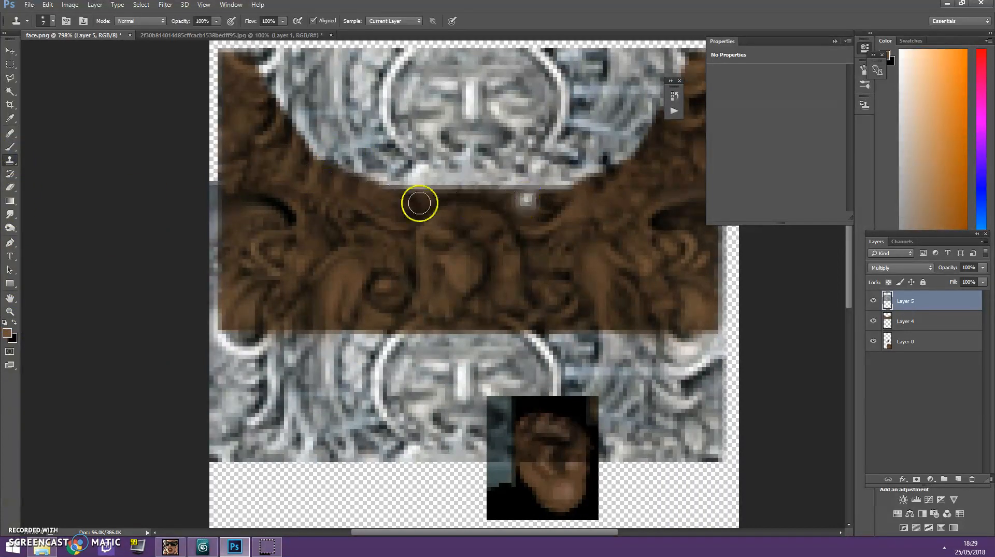
{"action": "left_click", "coordinate": [10, 297]}
{"action": "left_click_drag", "start_coordinate": [484, 251], "coordinate": [306, 268]}
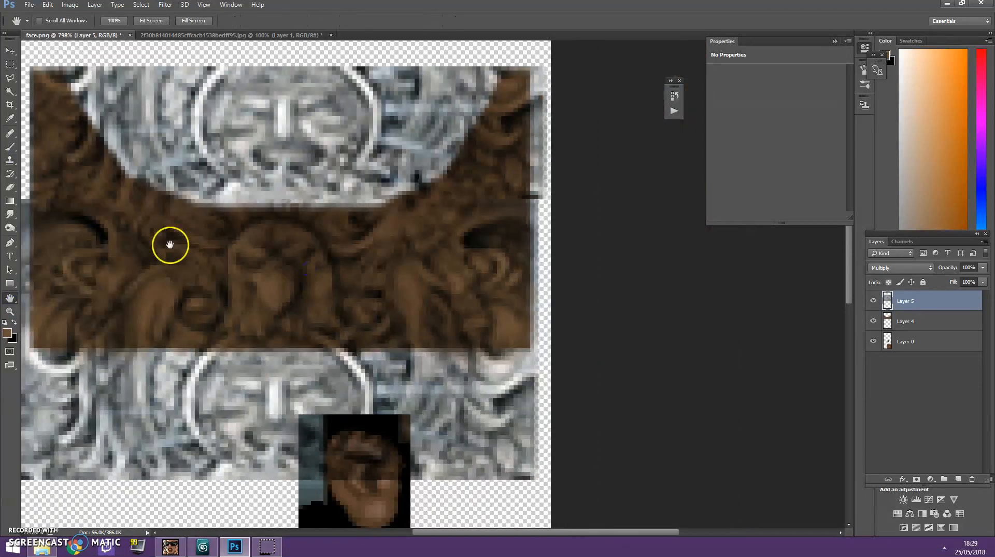
{"action": "left_click", "coordinate": [11, 160]}
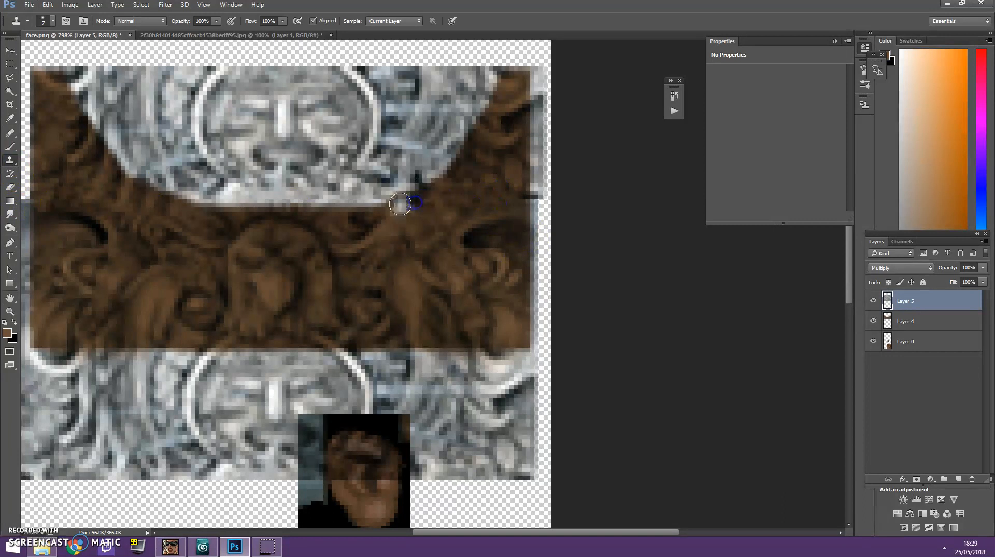
{"action": "scroll", "coordinate": [322, 263], "scroll_direction": "up", "scroll_amount": 1}
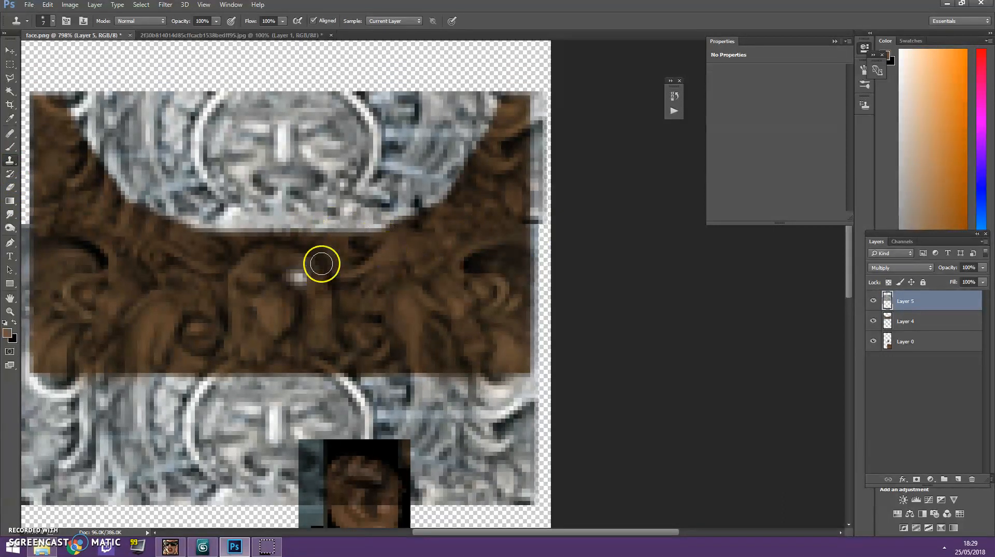
Delete the excess artwork on Layer 5 below the neck skin, clearing the area over the ear, and deselect.
{"action": "scroll", "coordinate": [321, 263], "scroll_direction": "up", "scroll_amount": 2}
{"action": "left_click", "coordinate": [11, 311]}
{"action": "left_click_drag", "start_coordinate": [297, 232], "coordinate": [200, 261]}
{"action": "left_click_drag", "start_coordinate": [436, 245], "coordinate": [453, 240]}
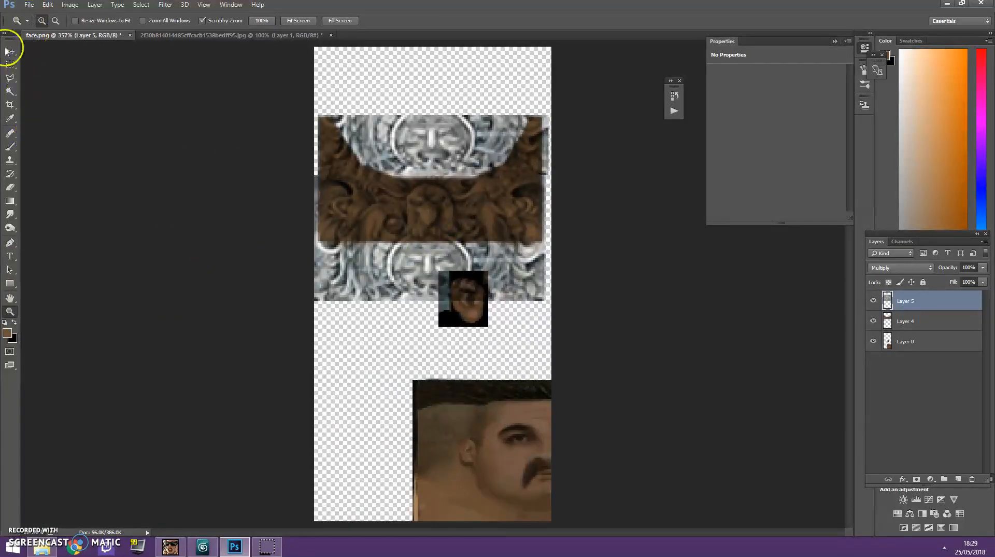
{"action": "left_click", "coordinate": [10, 78]}
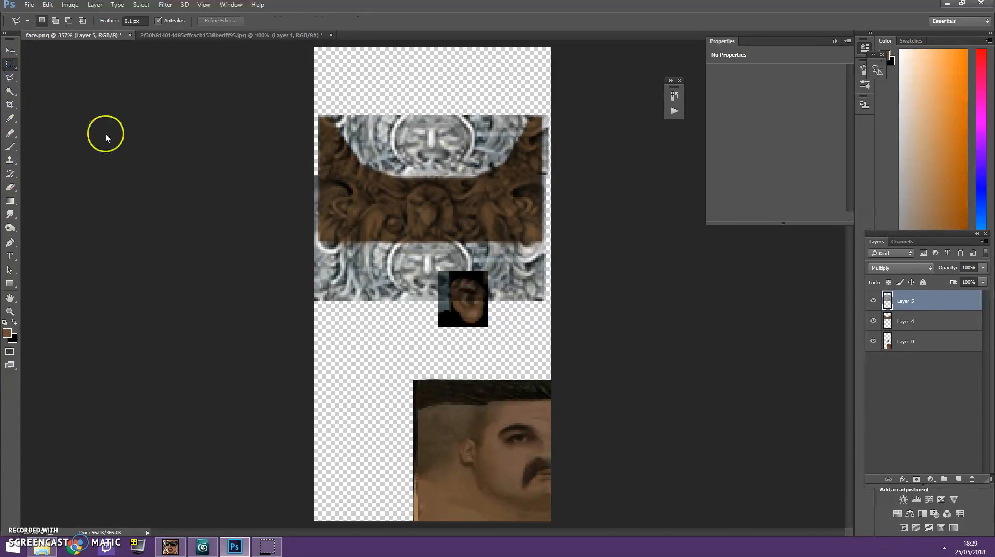
{"action": "key", "text": "m"}
{"action": "left_click_drag", "start_coordinate": [300, 258], "coordinate": [724, 382]}
{"action": "key", "text": "Delete"}
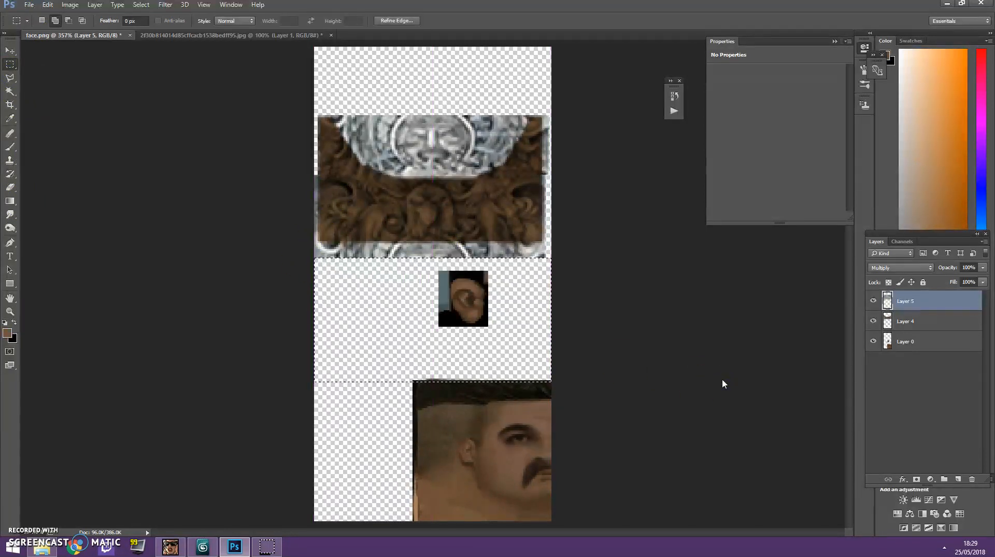
{"action": "left_click", "coordinate": [391, 335]}
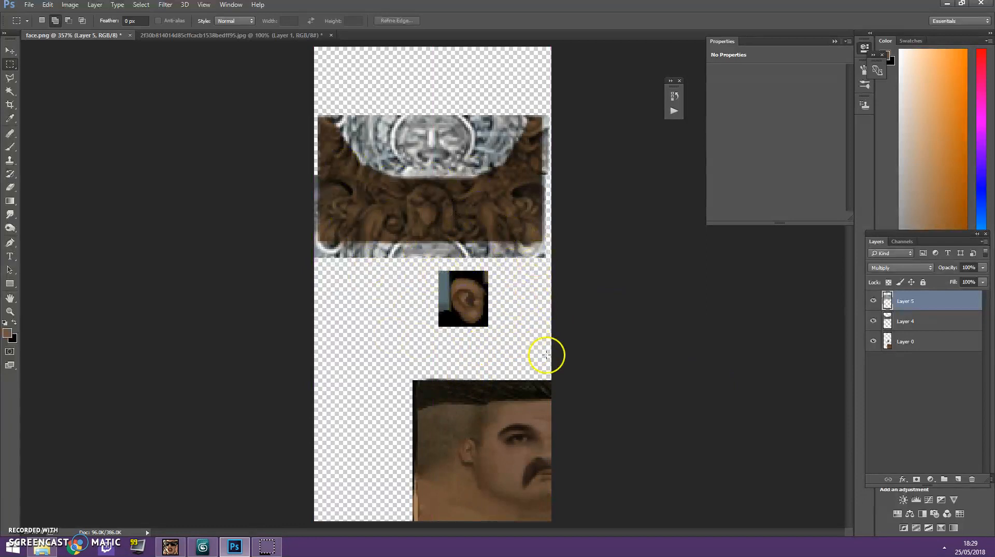
Save a copy of the texture as a PNG named neck-tatt in the AP13 1 folder with the default PNG options.
{"action": "left_click", "coordinate": [29, 4]}
{"action": "left_click", "coordinate": [83, 119]}
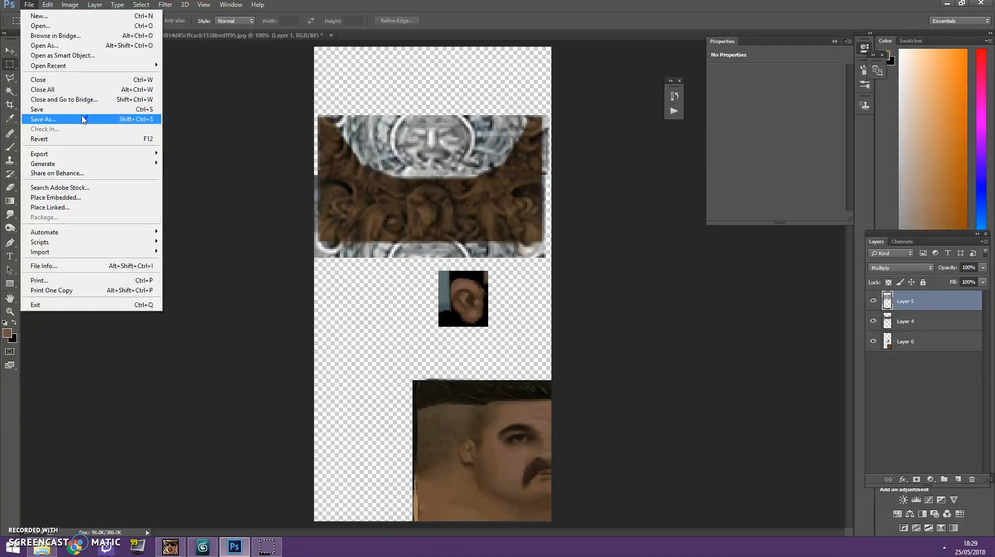
{"action": "left_click", "coordinate": [274, 123]}
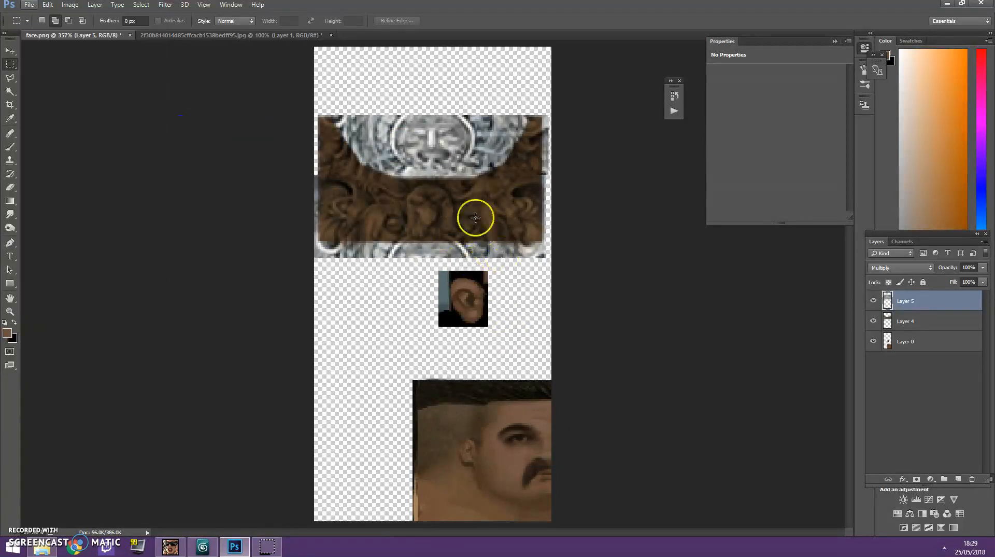
{"action": "left_click", "coordinate": [30, 6]}
{"action": "left_click", "coordinate": [83, 121]}
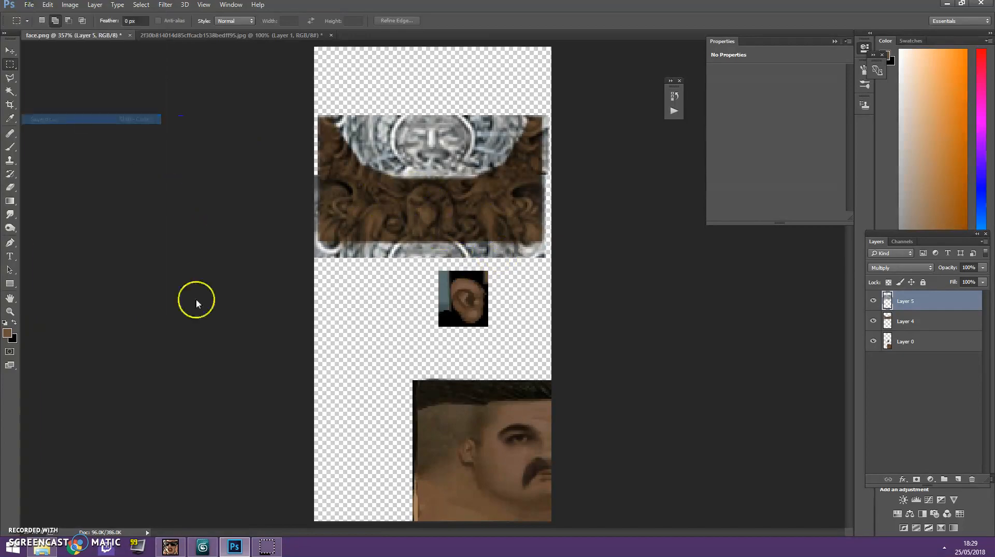
{"action": "left_click", "coordinate": [107, 435]}
{"action": "left_click", "coordinate": [94, 396]}
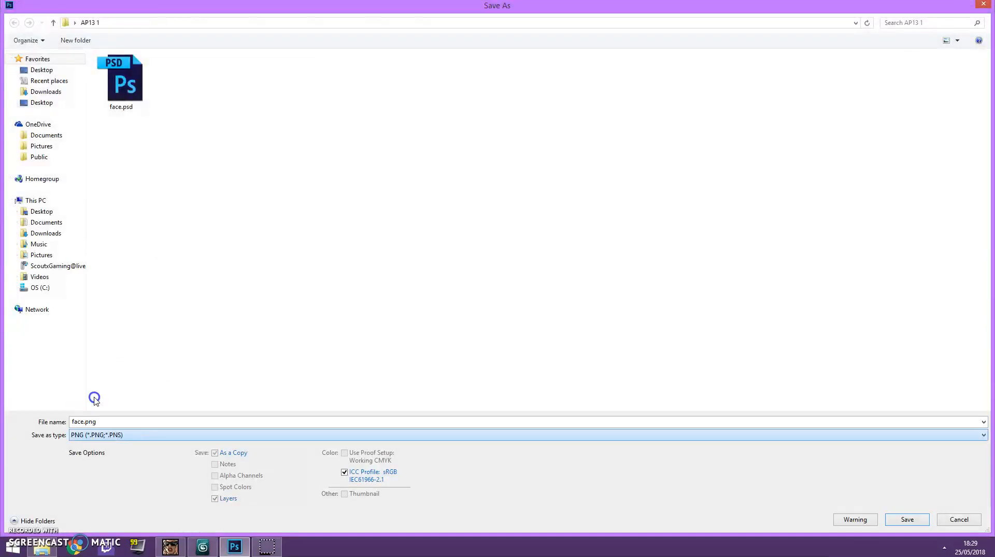
{"action": "double_click", "coordinate": [119, 419]}
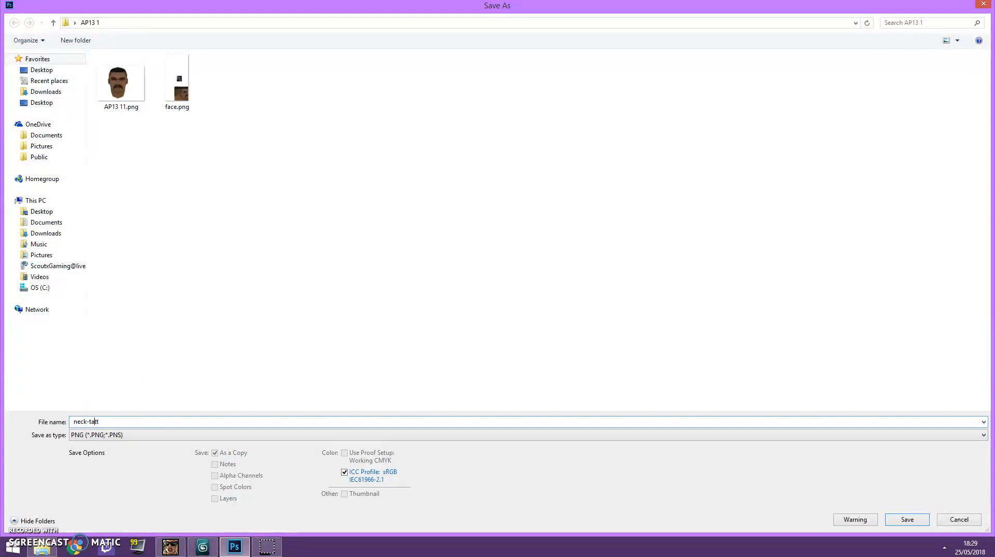
{"action": "key", "text": "Return"}
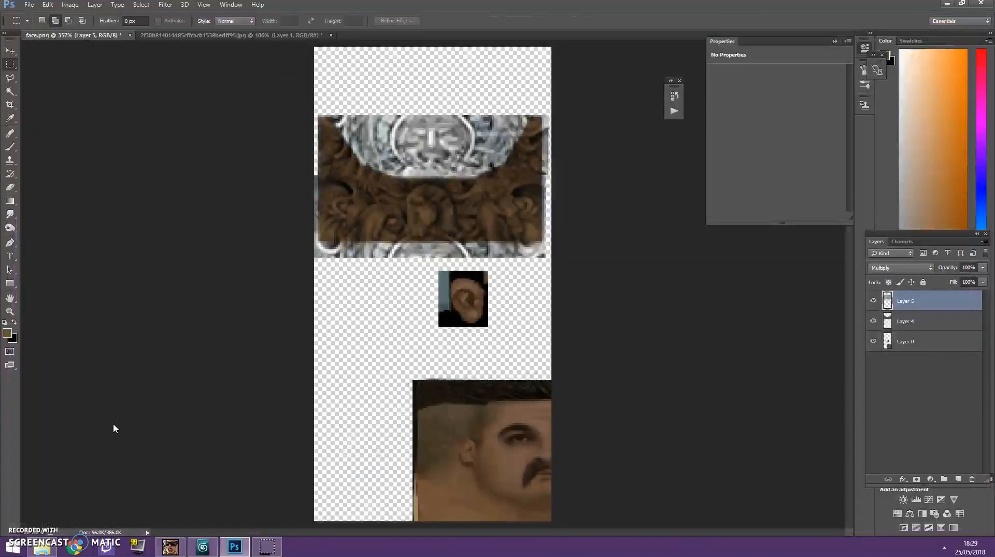
{"action": "key", "text": "Return"}
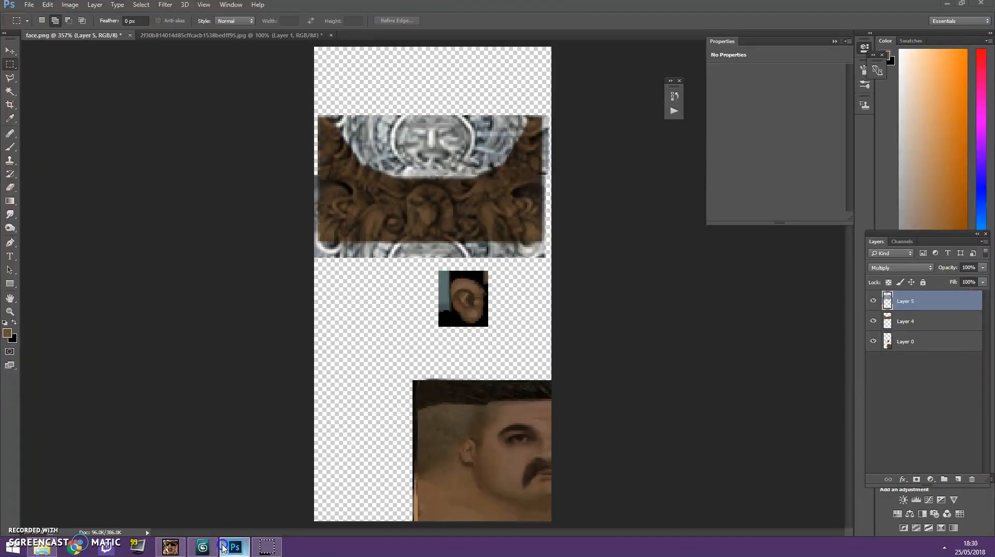
Switch to 3ds Max and select the head mesh.
{"action": "left_click", "coordinate": [202, 547]}
{"action": "left_click", "coordinate": [391, 393]}
{"action": "left_click", "coordinate": [417, 357]}
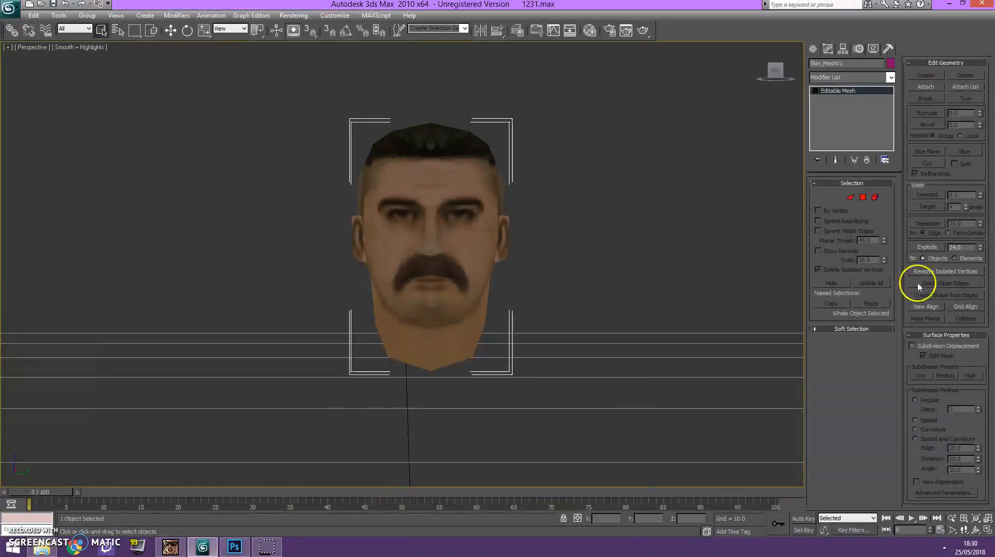
{"action": "left_click", "coordinate": [876, 197]}
{"action": "left_click_drag", "start_coordinate": [783, 72], "coordinate": [586, 195]}
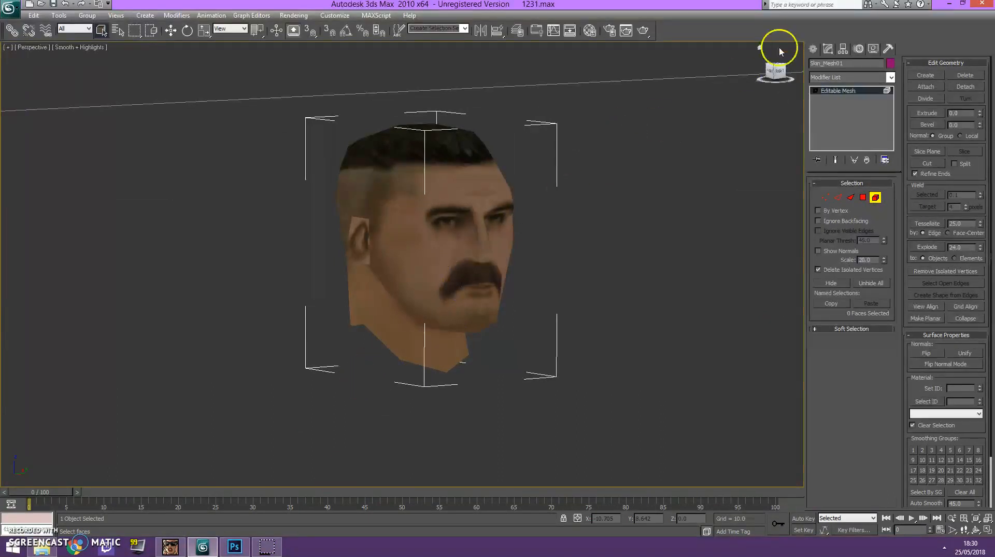
{"action": "left_click", "coordinate": [775, 73]}
{"action": "left_click", "coordinate": [446, 345]}
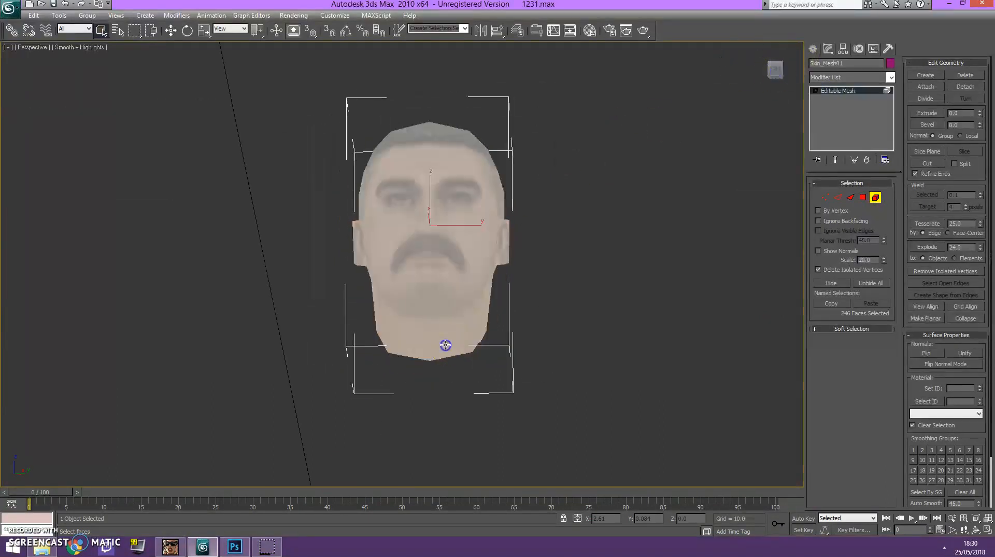
{"action": "left_click", "coordinate": [644, 297]}
Select the polygons covering the front of the neck below the jaw at Polygon level.
{"action": "left_click", "coordinate": [862, 197]}
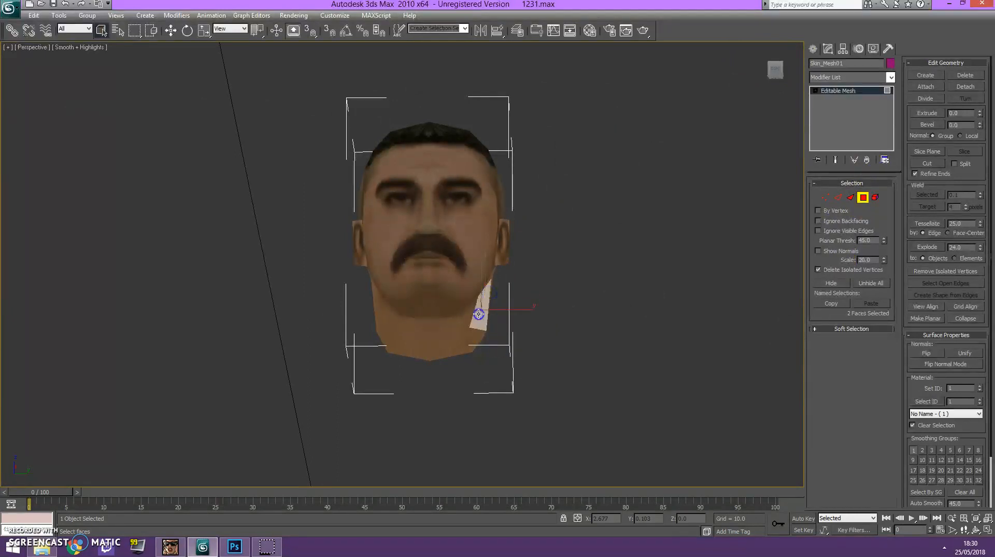
{"action": "left_click", "coordinate": [441, 324], "text": "ctrl"}
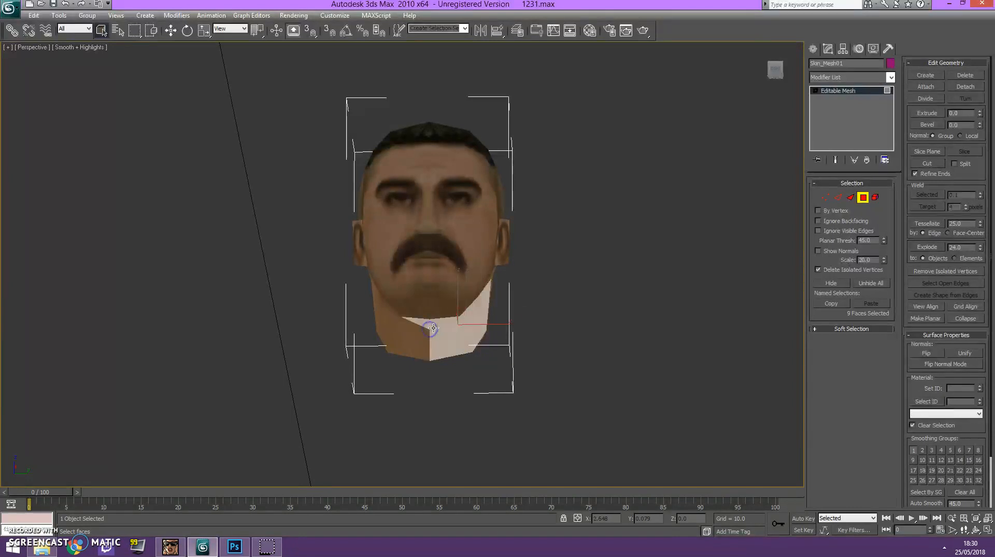
{"action": "left_click", "coordinate": [425, 340], "text": "ctrl"}
{"action": "left_click", "coordinate": [413, 337], "text": "ctrl"}
{"action": "left_click", "coordinate": [408, 335], "text": "ctrl"}
{"action": "left_click", "coordinate": [399, 324], "text": "ctrl"}
{"action": "left_click", "coordinate": [404, 334], "text": "ctrl"}
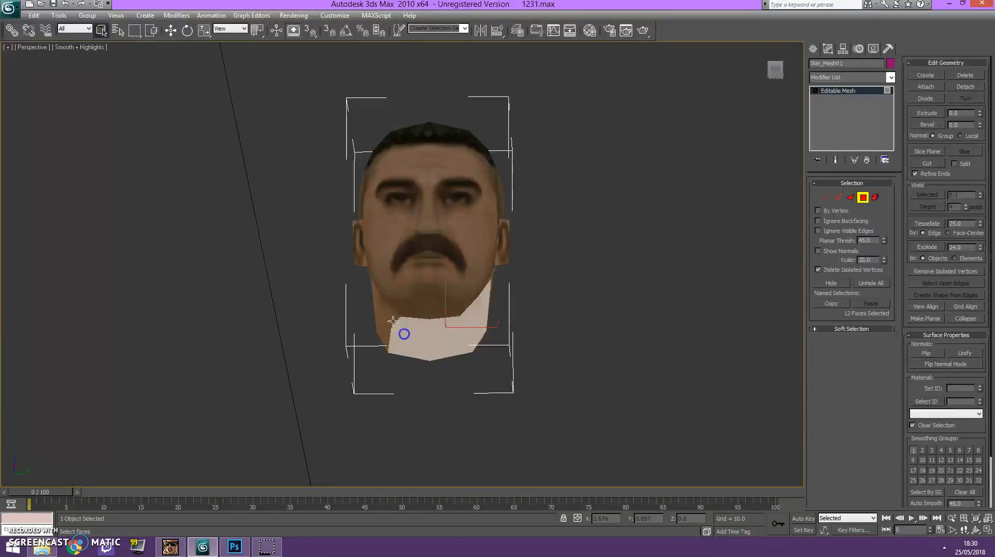
{"action": "left_click", "coordinate": [388, 317], "text": "ctrl"}
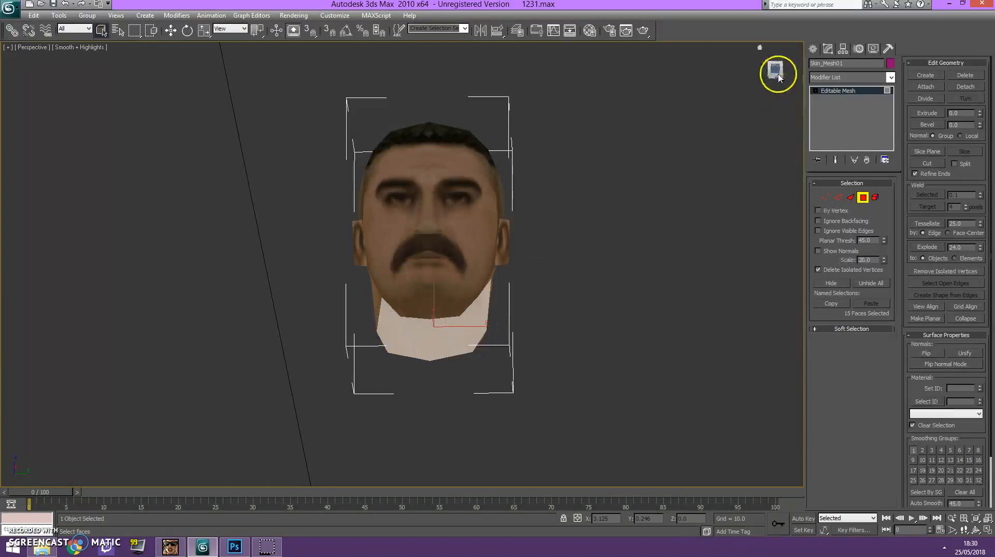
Add the polygons on both sides of the neck, up to below the ears, to the selection.
{"action": "left_click_drag", "start_coordinate": [778, 76], "coordinate": [10, 82]}
{"action": "left_click", "coordinate": [374, 294], "text": "ctrl"}
{"action": "left_click", "coordinate": [375, 295], "text": "ctrl"}
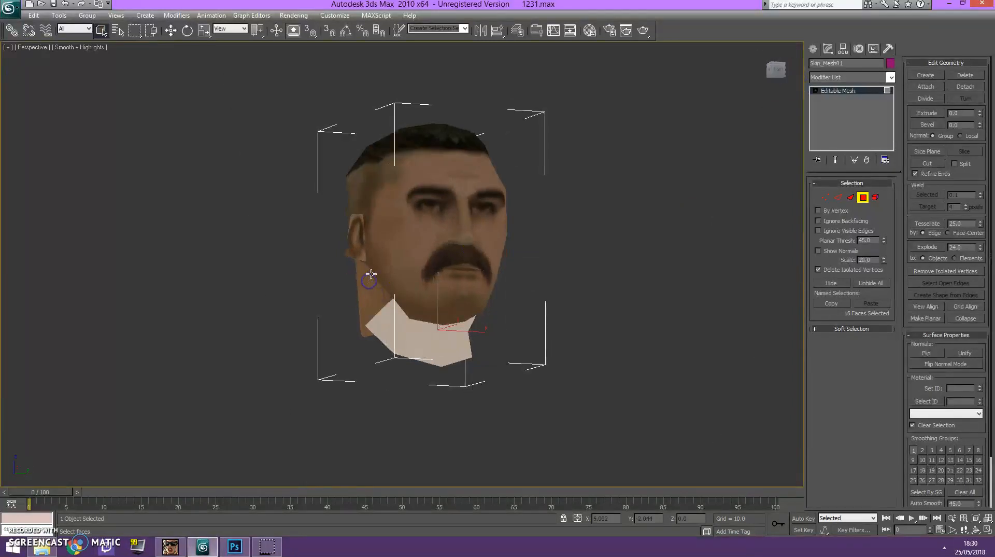
{"action": "left_click", "coordinate": [376, 297], "text": "ctrl"}
{"action": "left_click_drag", "start_coordinate": [777, 69], "coordinate": [569, 149]}
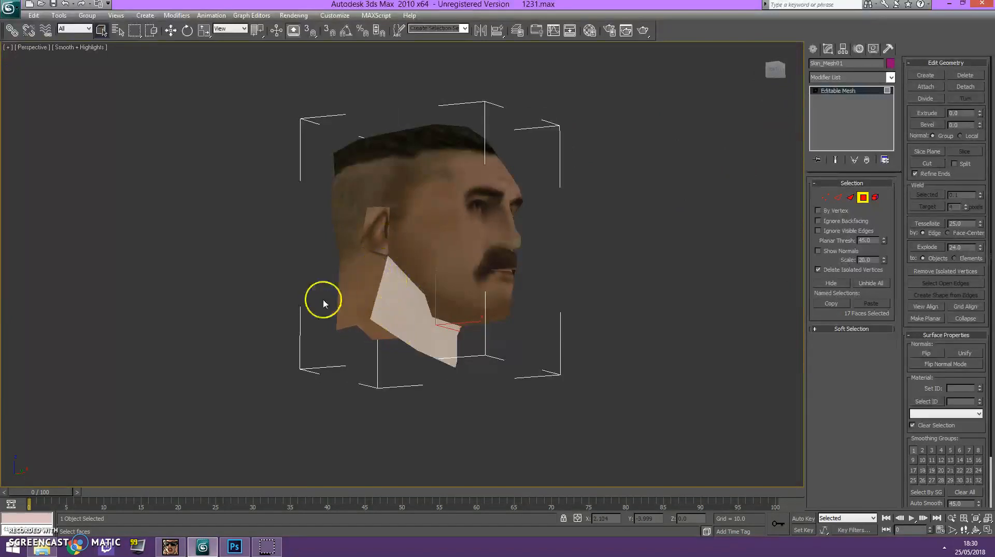
{"action": "left_click", "coordinate": [790, 79]}
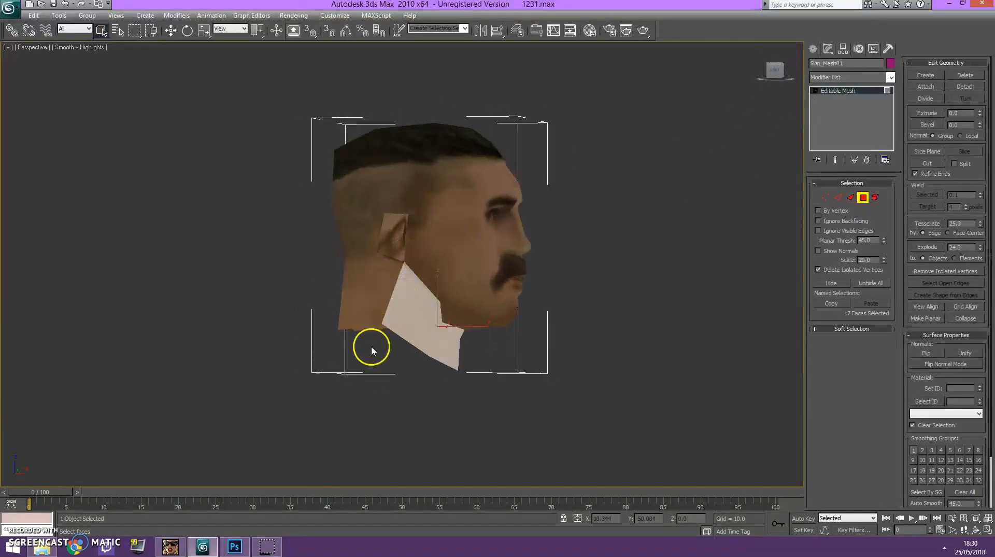
{"action": "left_click_drag", "start_coordinate": [769, 79], "coordinate": [608, 72]}
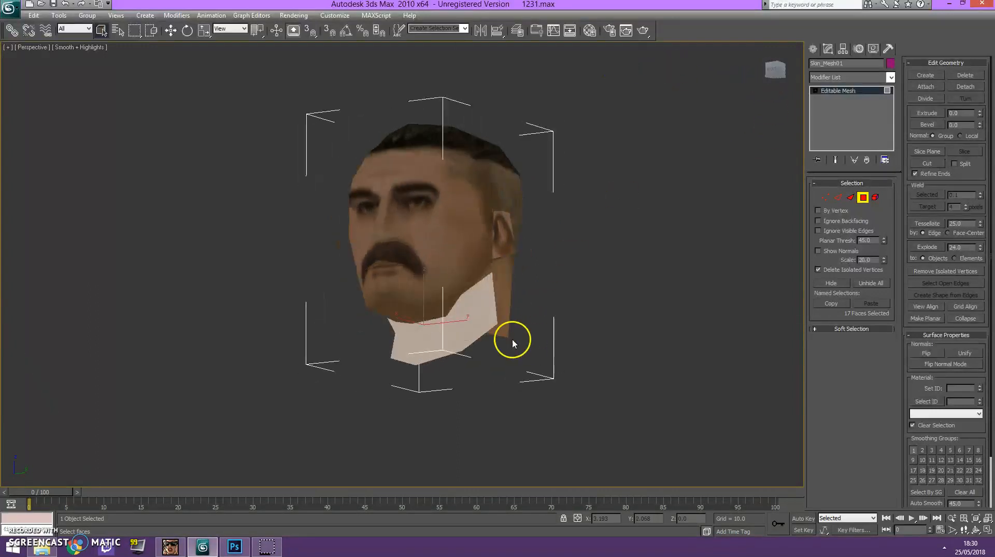
{"action": "left_click", "coordinate": [487, 274], "text": "ctrl"}
Apply neck-tatt.png from the AP13 1 folder to the selected neck polygons.
{"action": "left_click_drag", "start_coordinate": [773, 79], "coordinate": [160, 125]}
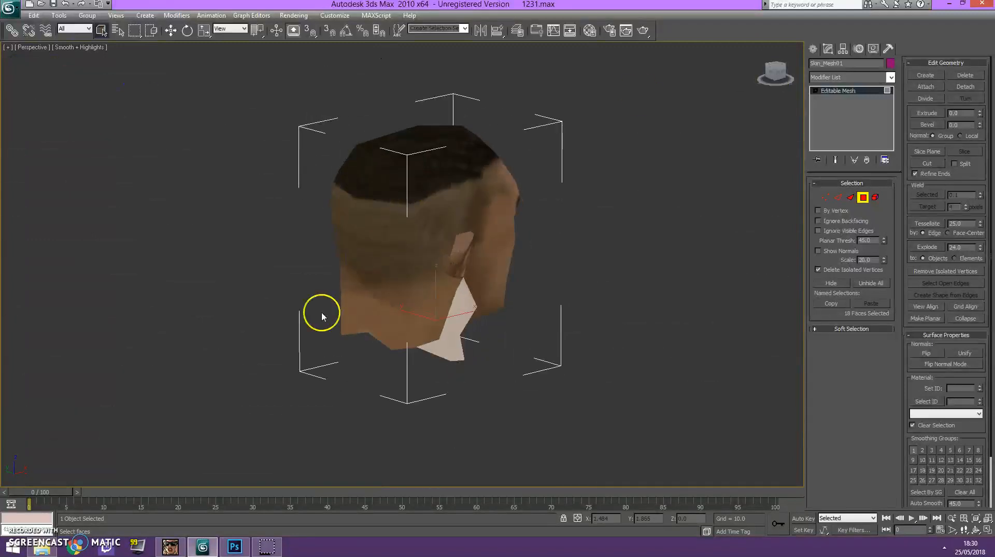
{"action": "left_click_drag", "start_coordinate": [774, 81], "coordinate": [589, 53]}
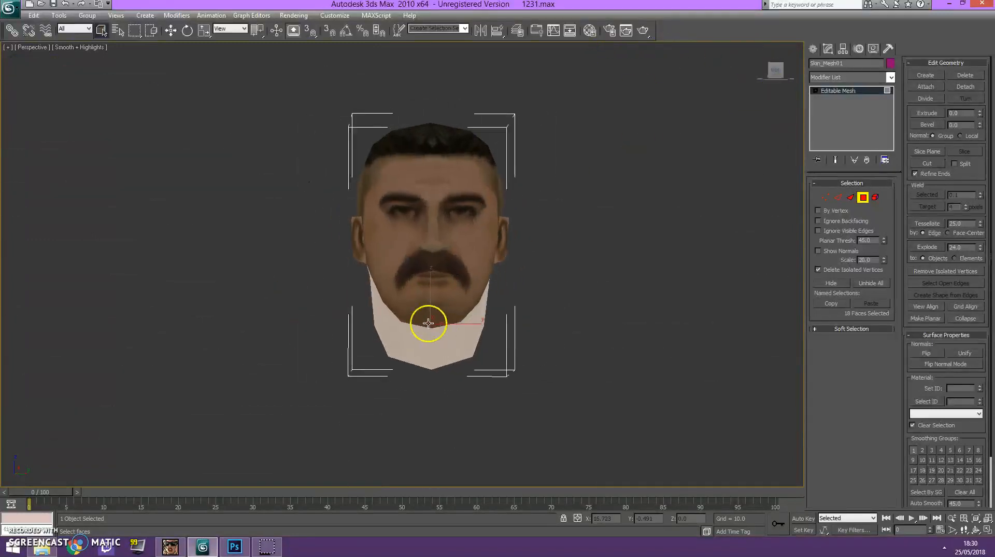
{"action": "left_click", "coordinate": [41, 547]}
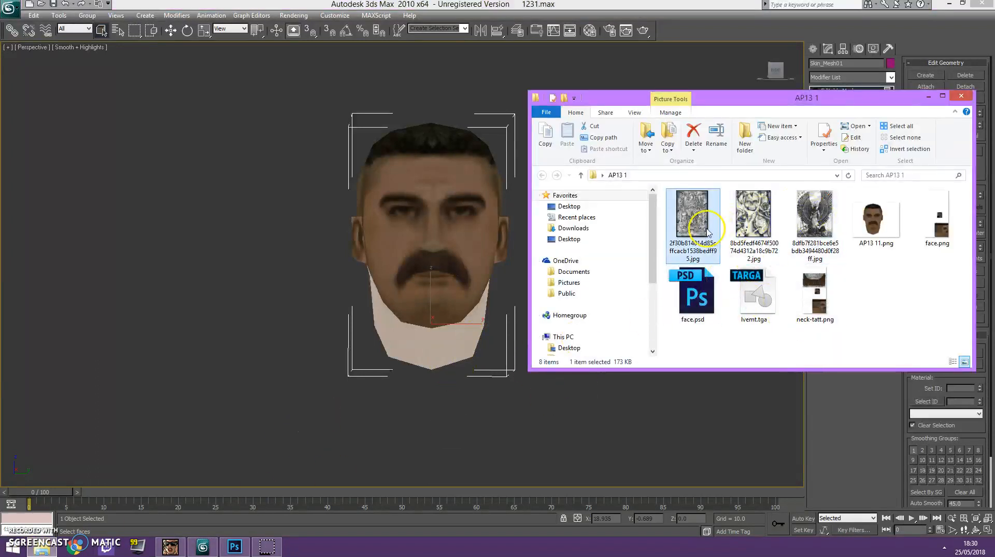
{"action": "left_click", "coordinate": [815, 305]}
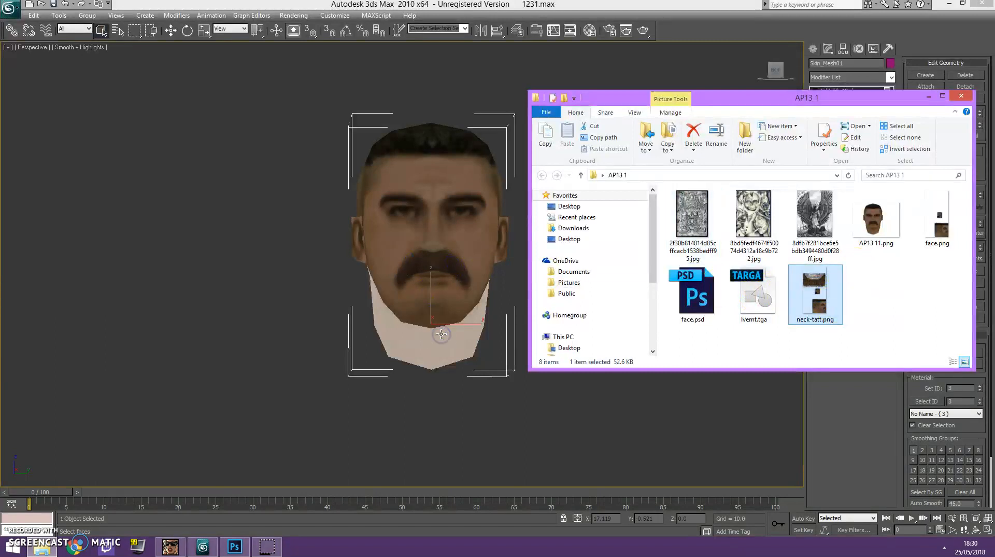
Add an Unwrap UVW modifier to the selected neck polygons.
{"action": "left_click", "coordinate": [890, 77]}
{"action": "left_click_drag", "start_coordinate": [891, 106], "coordinate": [891, 423]}
{"action": "left_click", "coordinate": [851, 437]}
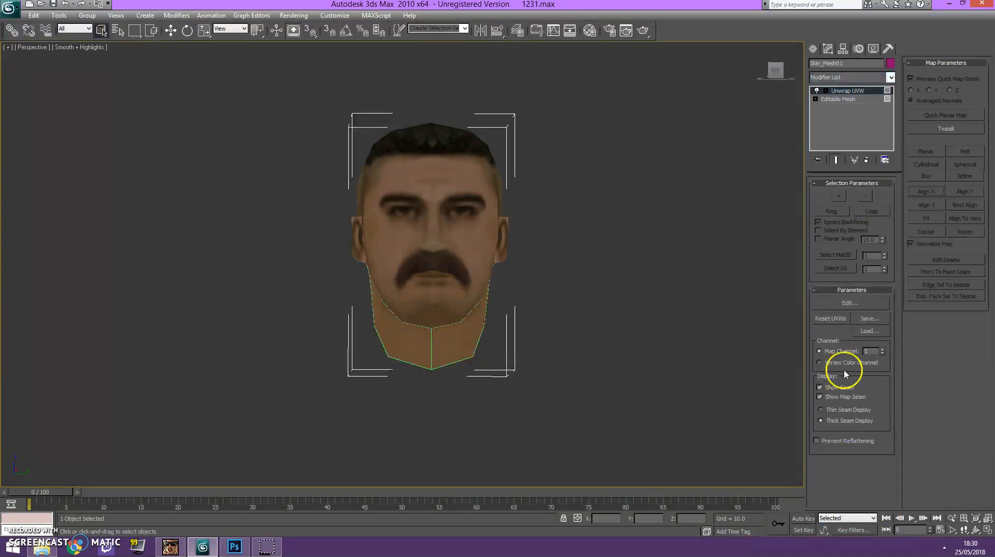
Open the UV editor for the neck polygons with neck-tatt.png displayed as the background.
{"action": "left_click", "coordinate": [846, 304]}
{"action": "left_click", "coordinate": [284, 31]}
{"action": "left_click", "coordinate": [278, 62]}
{"action": "left_click_drag", "start_coordinate": [270, 5], "coordinate": [256, 38]}
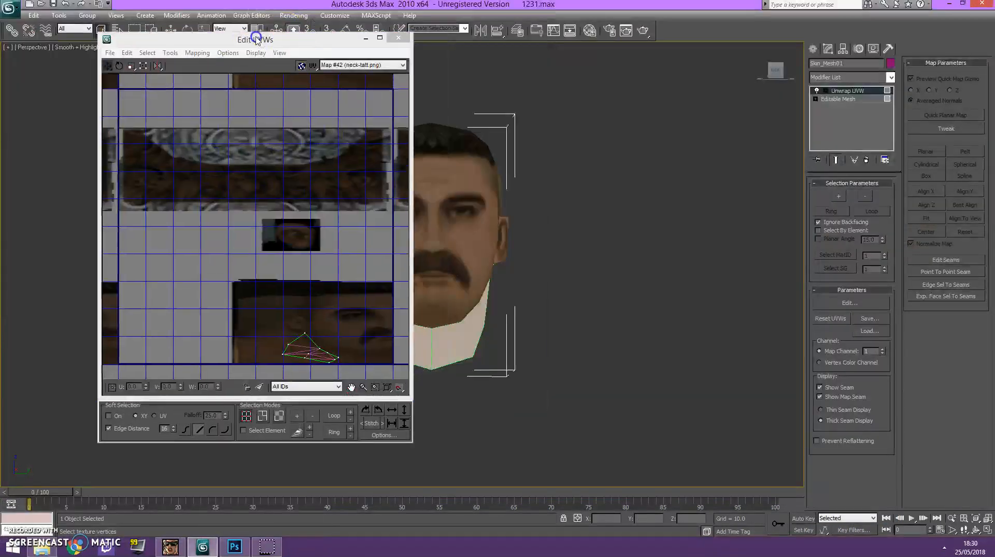
Select all the neck faces in the UV editor at the Unwrap UVW modifier's Face level.
{"action": "left_click", "coordinate": [815, 99]}
{"action": "left_click", "coordinate": [826, 90]}
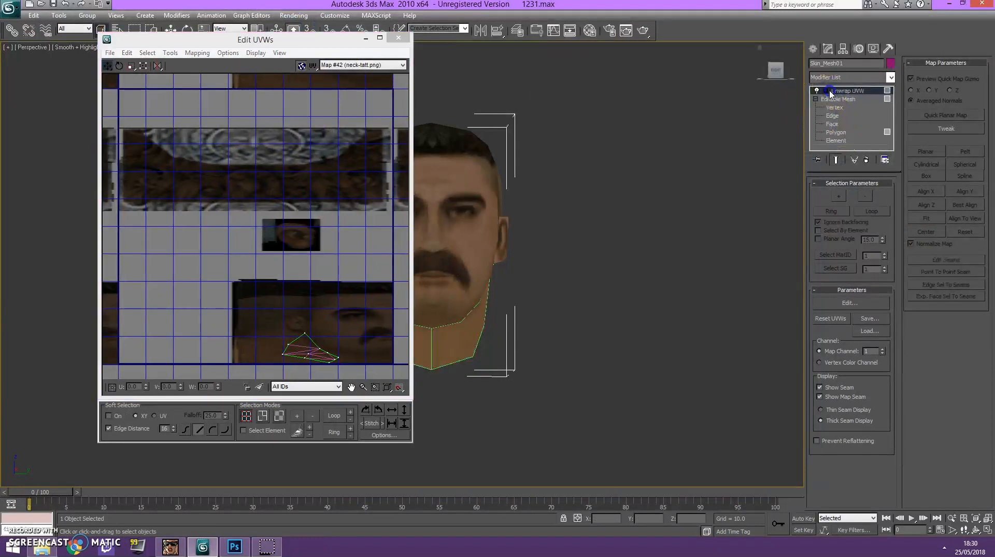
{"action": "left_click", "coordinate": [843, 115]}
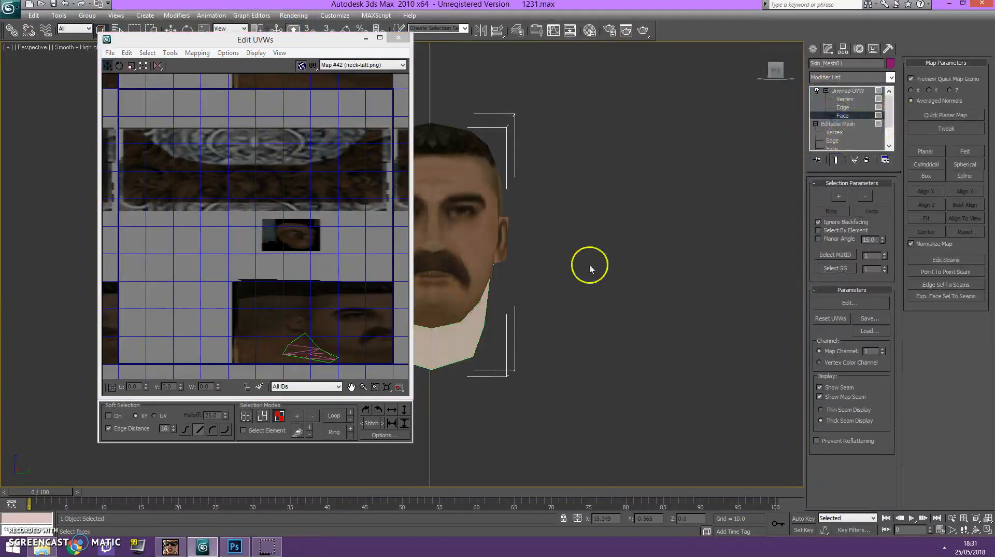
{"action": "left_click", "coordinate": [298, 289]}
{"action": "left_click_drag", "start_coordinate": [279, 334], "coordinate": [341, 373]}
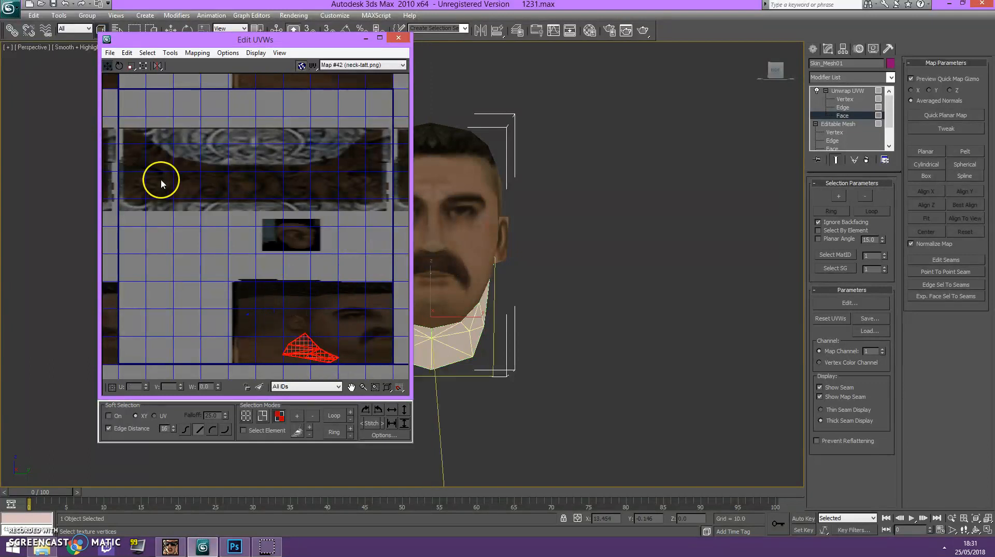
Apply Normal Mapping to the selected neck faces.
{"action": "left_click", "coordinate": [197, 53]}
{"action": "left_click", "coordinate": [224, 81]}
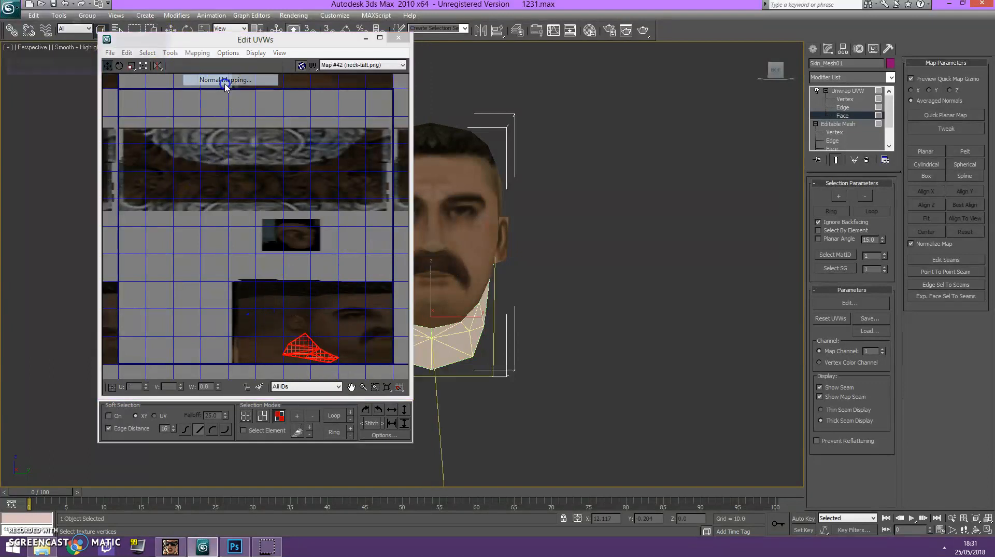
{"action": "left_click", "coordinate": [154, 35]}
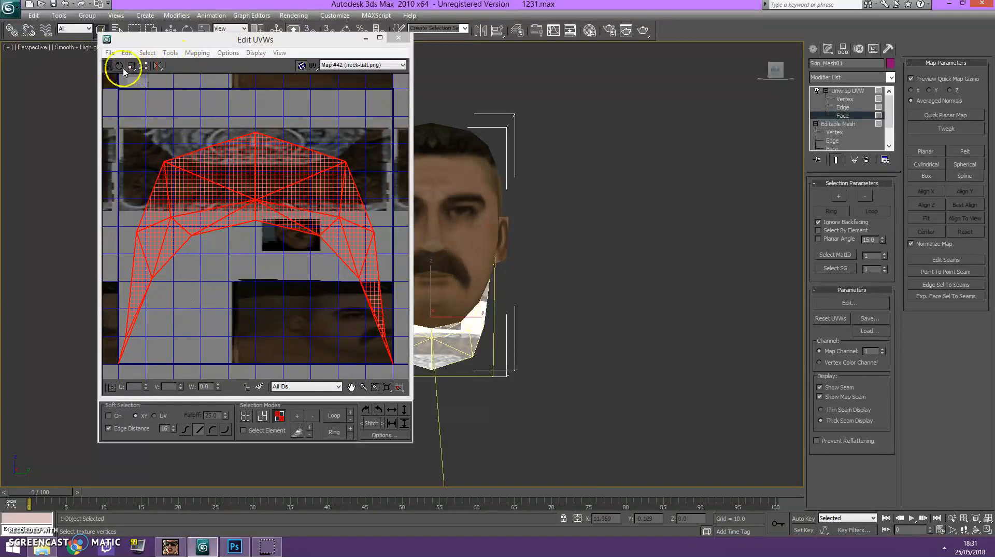
Rotate the neck UVs upside down, flatten them into a shallow curved strip, and move them over the tattoo pattern.
{"action": "left_click", "coordinate": [120, 66]}
{"action": "left_click_drag", "start_coordinate": [207, 206], "coordinate": [382, 389]}
{"action": "left_click", "coordinate": [140, 72]}
{"action": "left_click_drag", "start_coordinate": [392, 126], "coordinate": [369, 268]}
{"action": "left_click_drag", "start_coordinate": [314, 332], "coordinate": [330, 188]}
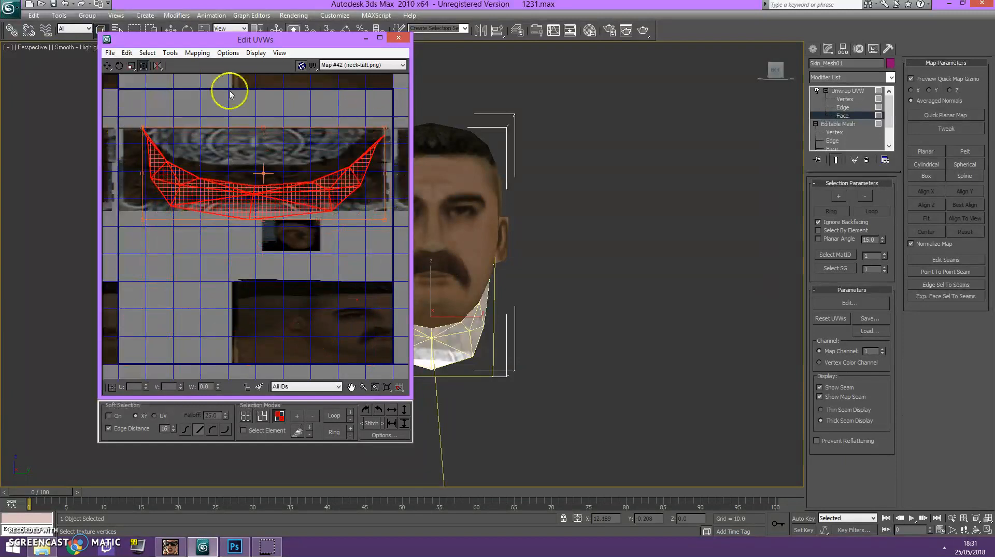
Fine-tune the height and position of the neck UV strip to fit within the brown tattoo pattern.
{"action": "left_click_drag", "start_coordinate": [385, 128], "coordinate": [378, 151]}
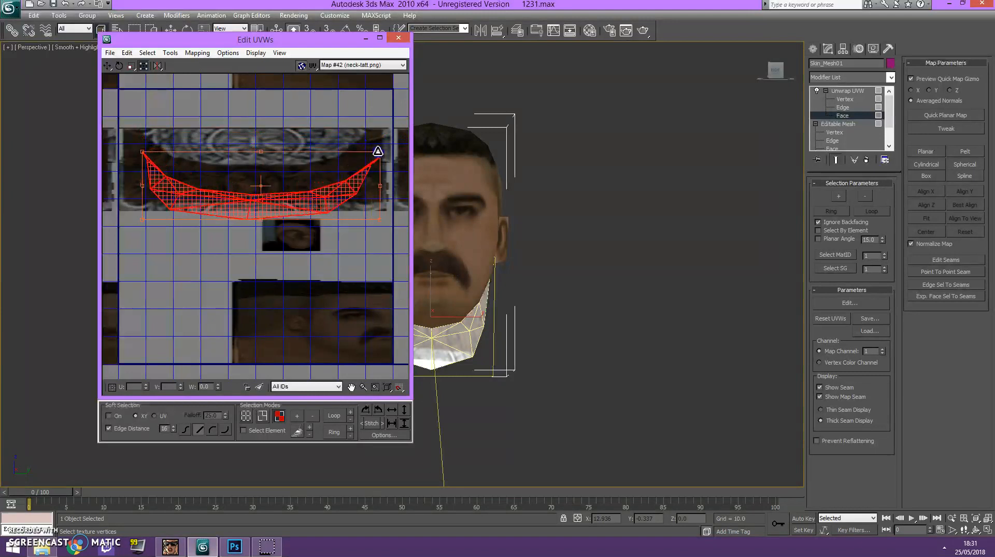
{"action": "left_click_drag", "start_coordinate": [340, 182], "coordinate": [336, 164]}
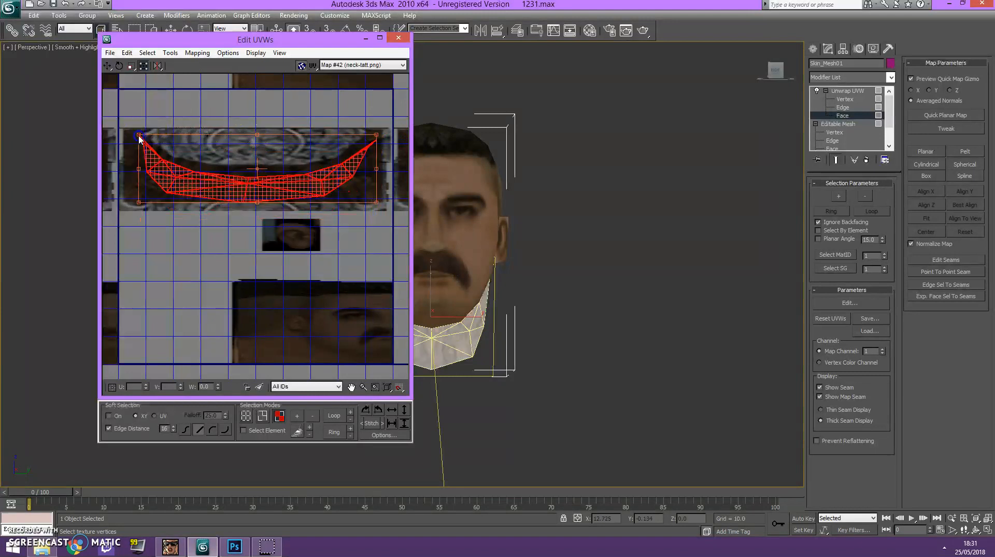
{"action": "left_click_drag", "start_coordinate": [257, 135], "coordinate": [253, 138]}
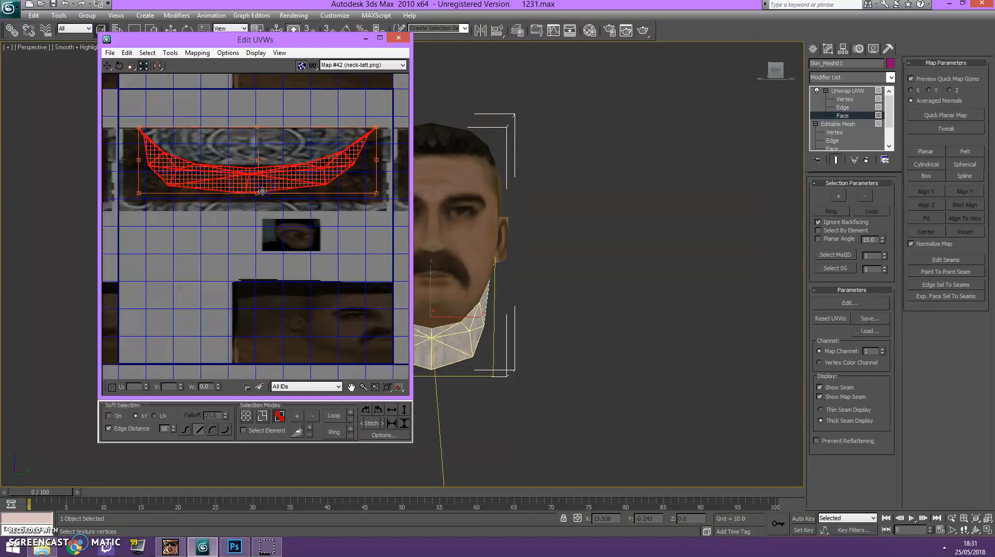
{"action": "left_click_drag", "start_coordinate": [376, 193], "coordinate": [377, 200]}
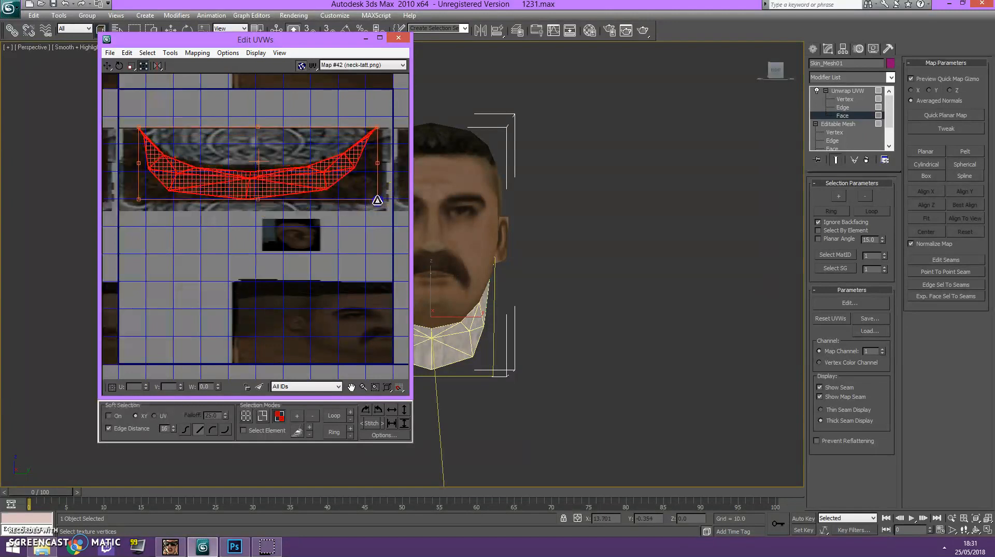
Adjust the UV faces at both ends of the neck strip to sit over the brown tattoo area.
{"action": "left_click", "coordinate": [134, 101]}
{"action": "left_click", "coordinate": [150, 144]}
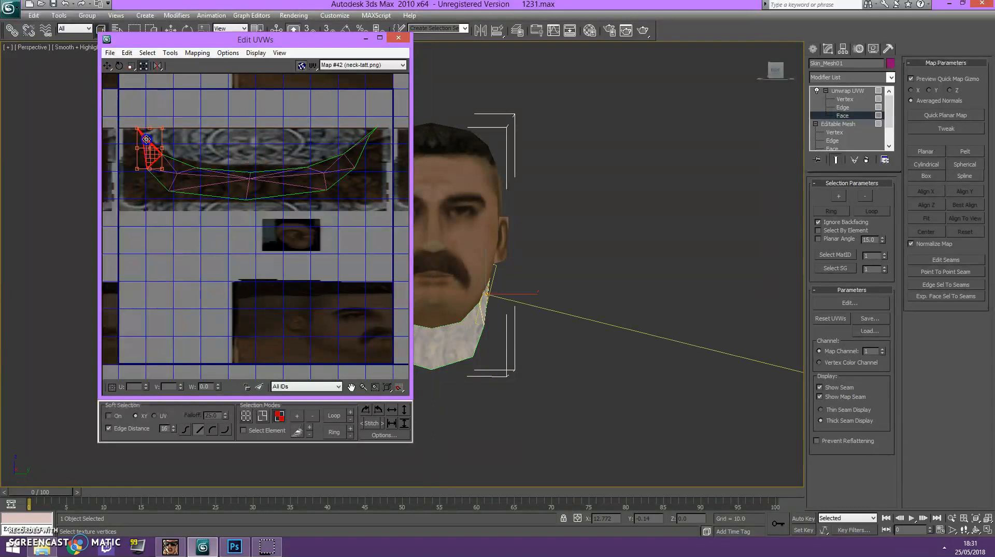
{"action": "left_click", "coordinate": [361, 151]}
{"action": "left_click_drag", "start_coordinate": [360, 148], "coordinate": [360, 150]}
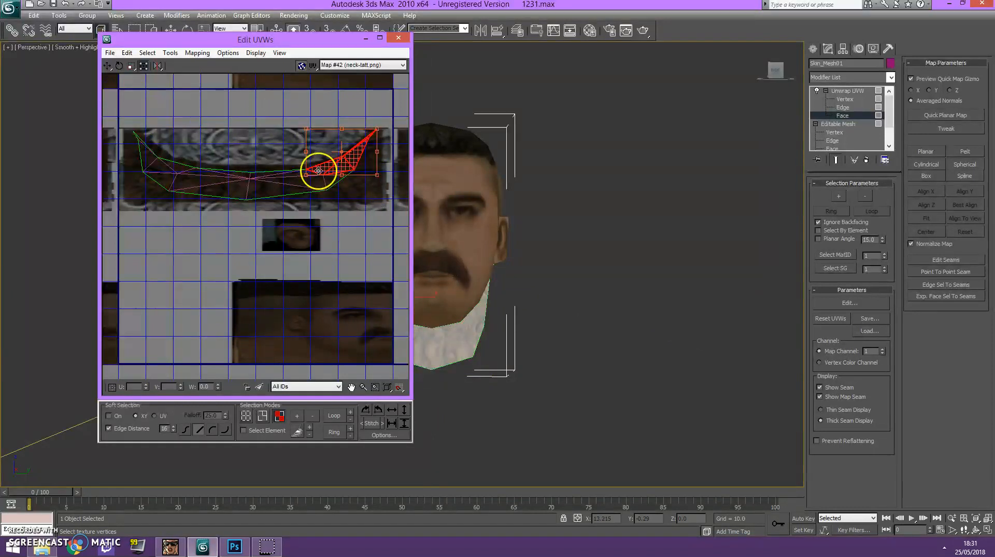
{"action": "left_click_drag", "start_coordinate": [322, 186], "coordinate": [345, 206]}
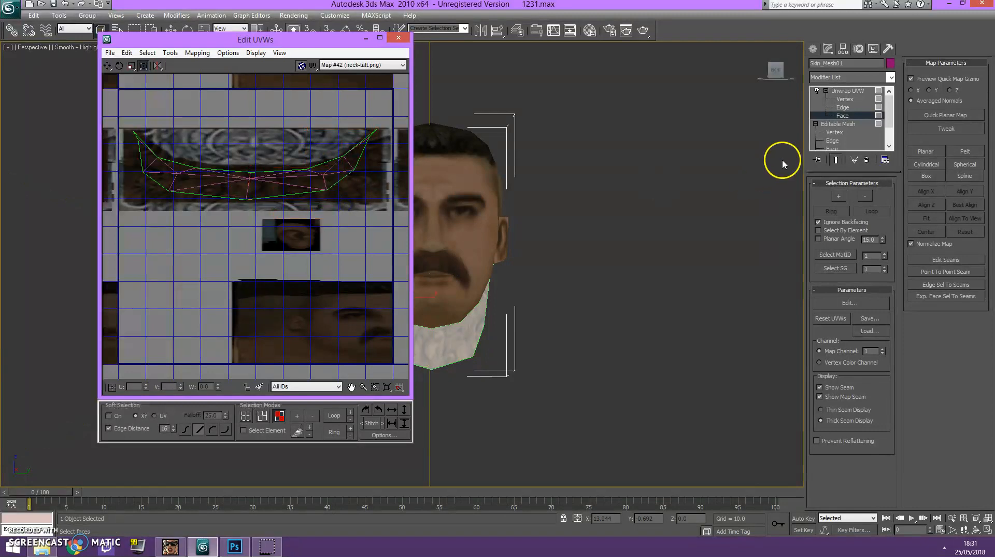
At Vertex level, move the lower and outer UV vertices of the neck strip outward and down within the tattoo pattern.
{"action": "left_click", "coordinate": [845, 98]}
{"action": "left_click", "coordinate": [356, 215]}
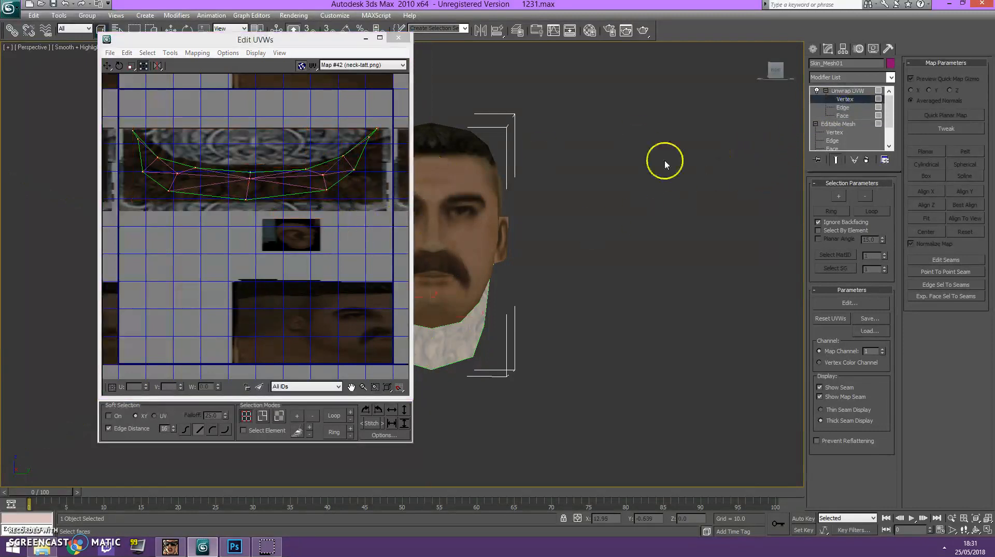
{"action": "left_click_drag", "start_coordinate": [310, 38], "coordinate": [197, 42]}
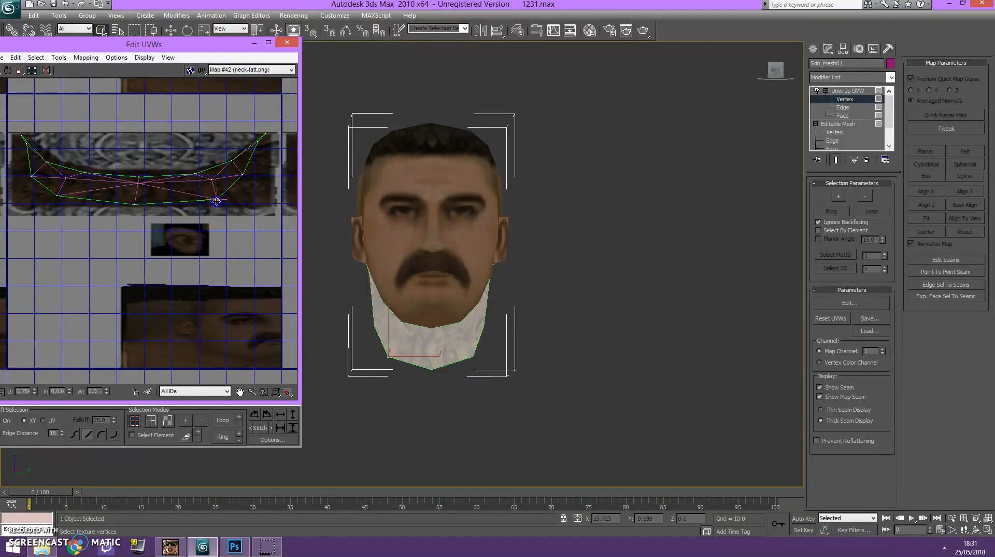
{"action": "left_click_drag", "start_coordinate": [238, 171], "coordinate": [242, 178]}
{"action": "left_click", "coordinate": [70, 193]}
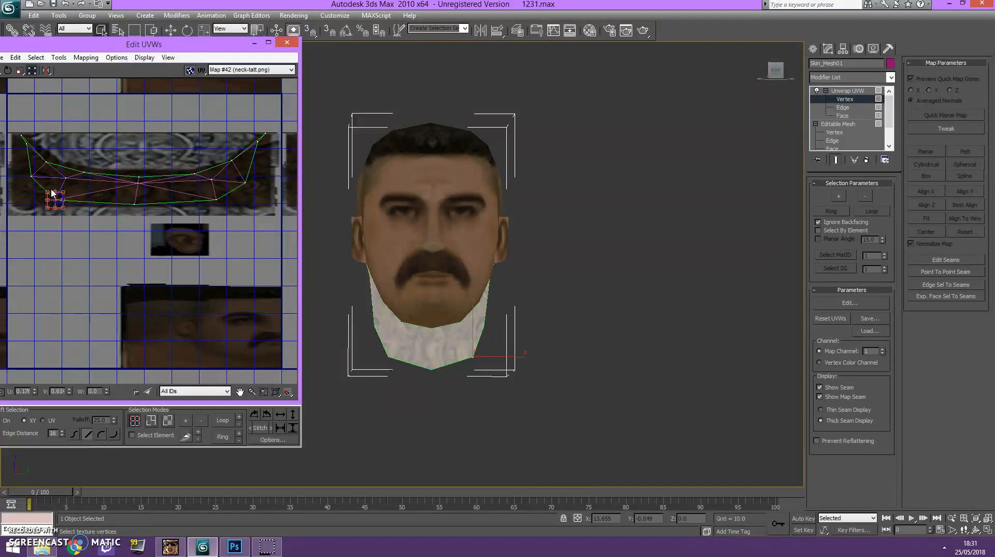
{"action": "left_click_drag", "start_coordinate": [32, 175], "coordinate": [21, 178]}
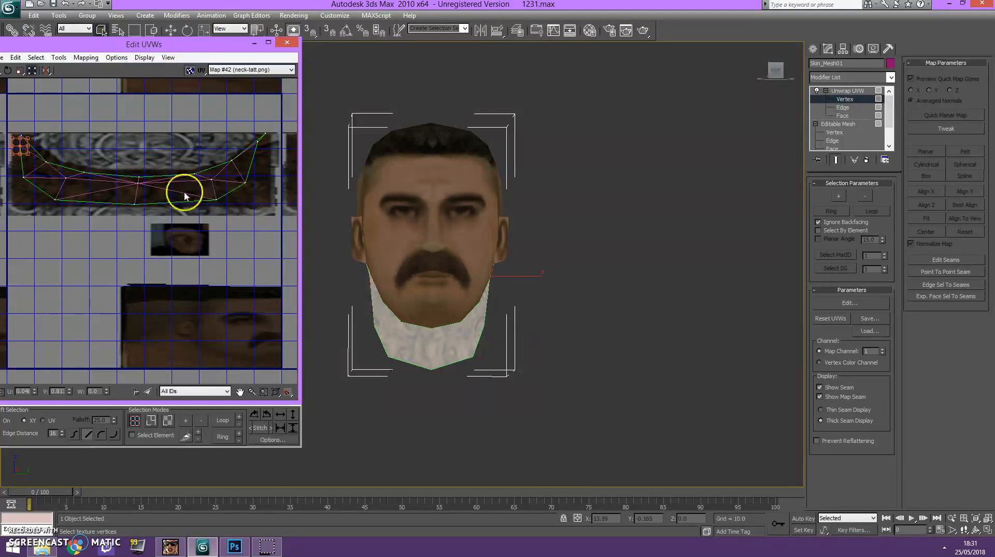
Reposition the central and upper-edge UV vertices of the neck strip along the boundary of the brown tattoo pattern.
{"action": "left_click_drag", "start_coordinate": [136, 178], "coordinate": [137, 173]}
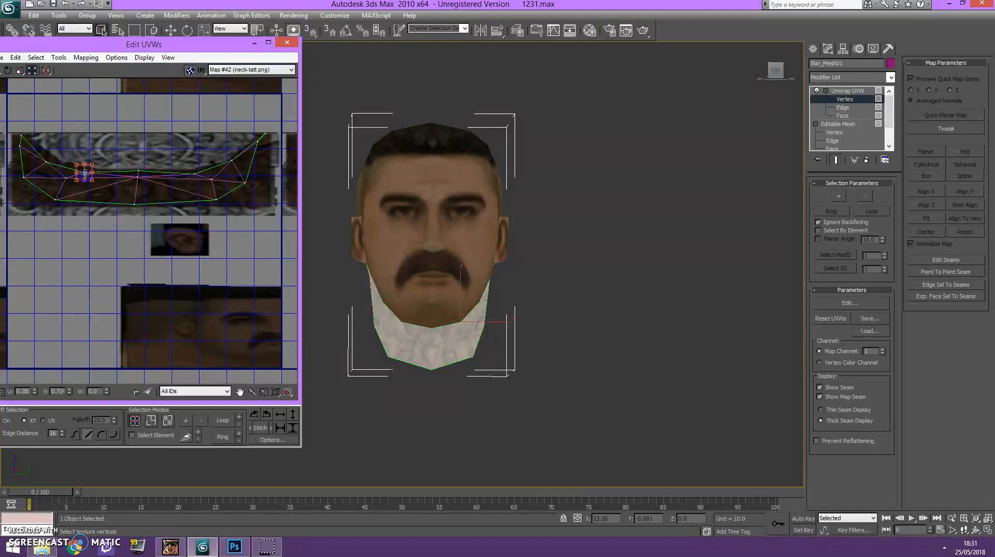
{"action": "left_click", "coordinate": [46, 162]}
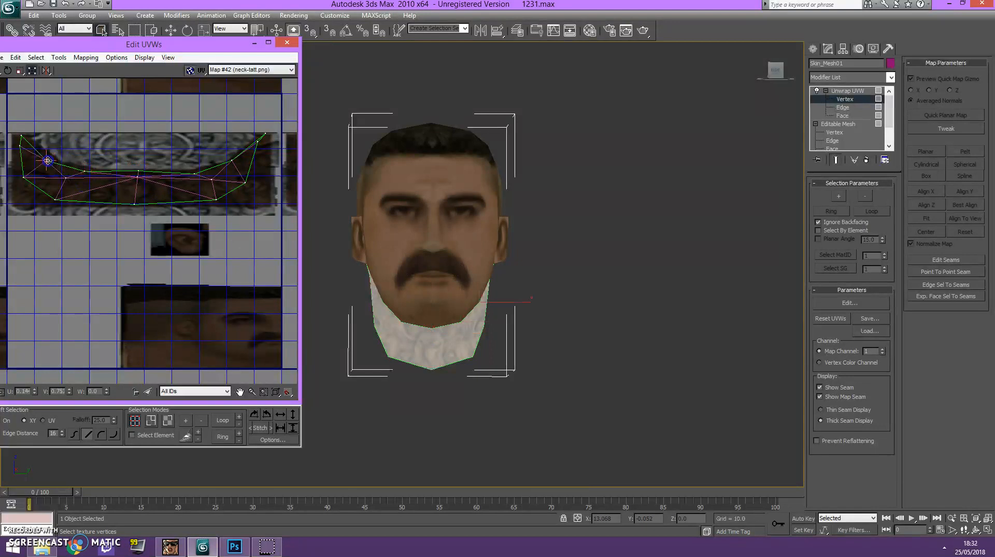
{"action": "left_click", "coordinate": [233, 162]}
{"action": "left_click_drag", "start_coordinate": [54, 157], "coordinate": [46, 169]}
{"action": "left_click", "coordinate": [151, 165]}
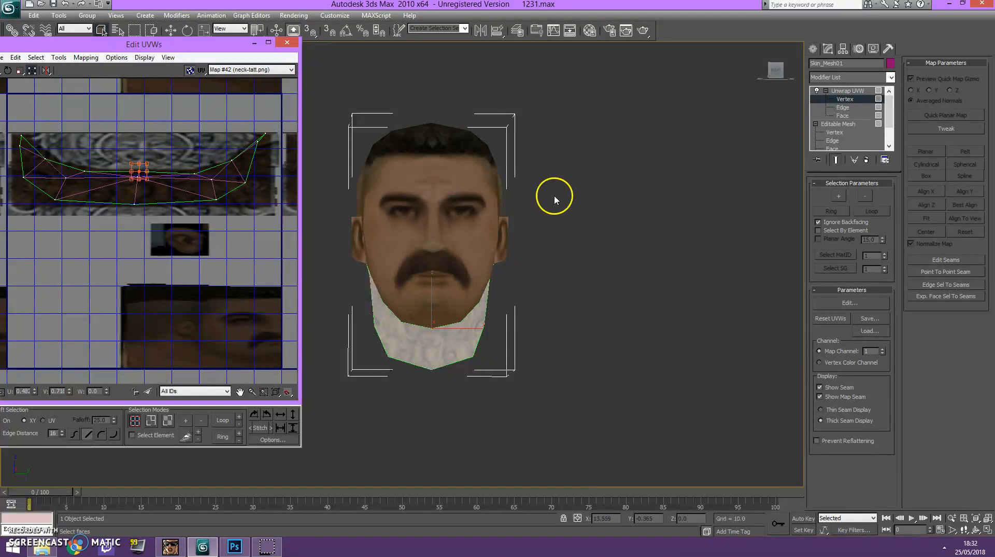
Collapse the Unwrap UVW modifier into the mesh, deselect the head, and check the neck tattoo from the side and front.
{"action": "right_click", "coordinate": [855, 93]}
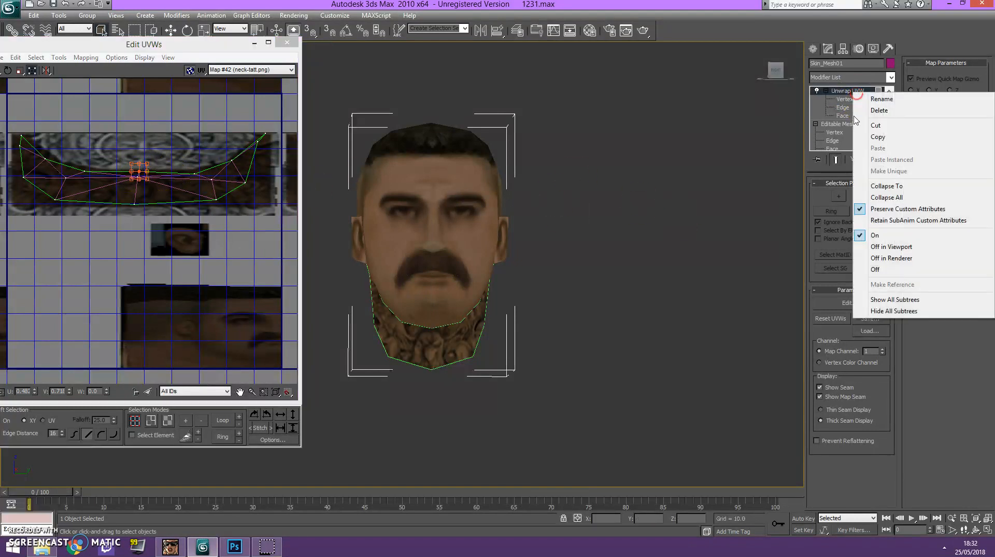
{"action": "left_click", "coordinate": [882, 186]}
{"action": "left_click", "coordinate": [768, 140]}
{"action": "left_click_drag", "start_coordinate": [781, 75], "coordinate": [730, 74]}
{"action": "scroll", "coordinate": [560, 253], "scroll_direction": "up", "scroll_amount": 3}
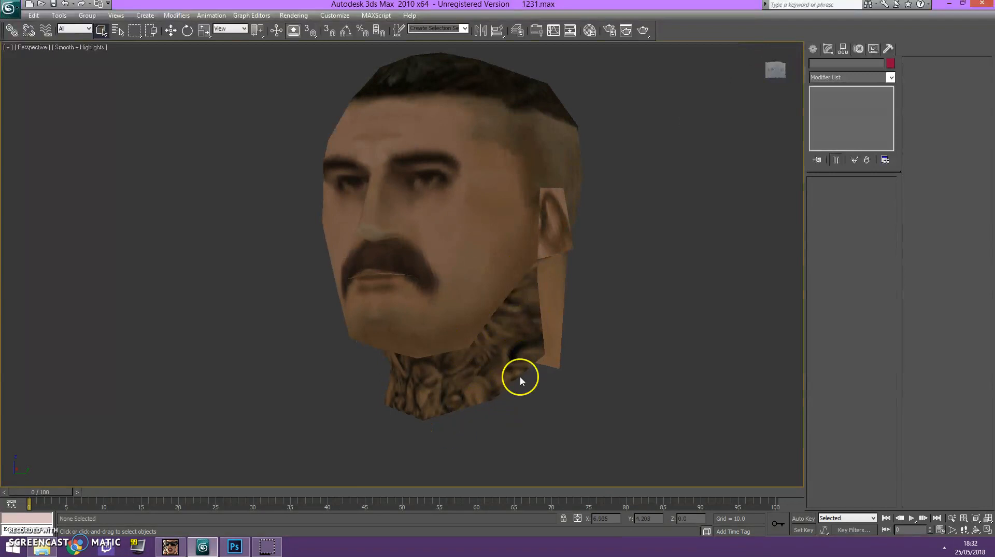
{"action": "left_click", "coordinate": [766, 78]}
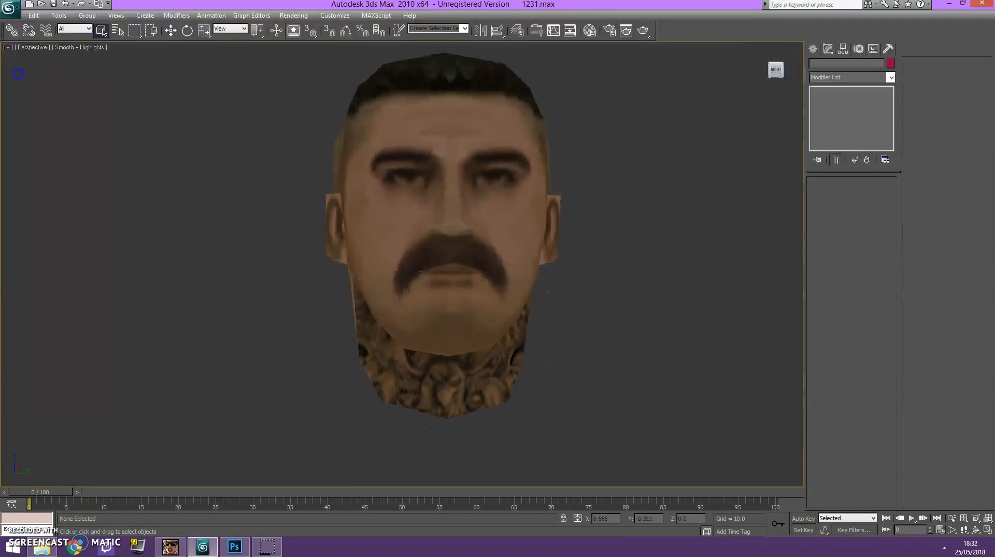
Switch to Photoshop and reduce the opacity of Layer 5, the tattoo layer.
{"action": "left_click", "coordinate": [225, 549]}
{"action": "left_click", "coordinate": [206, 549]}
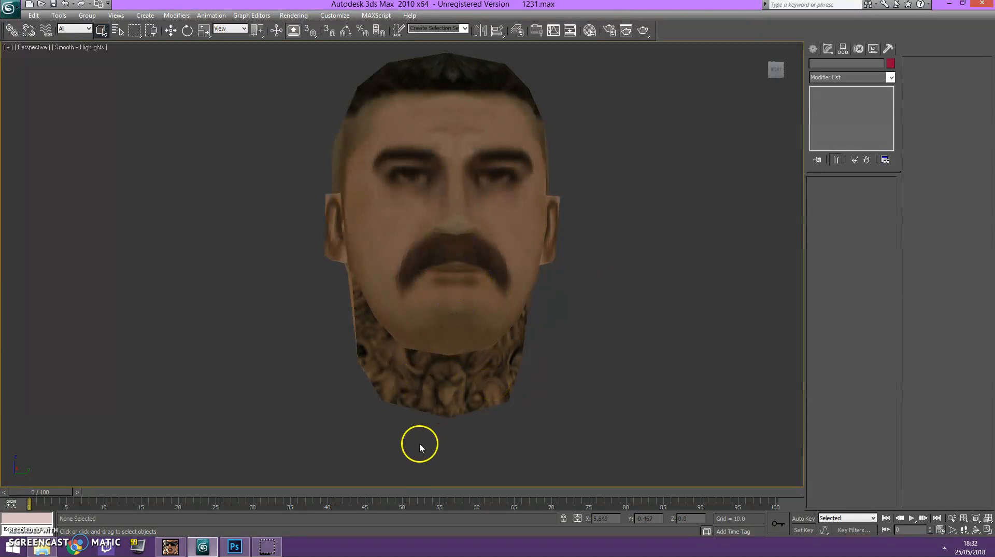
{"action": "left_click", "coordinate": [235, 547]}
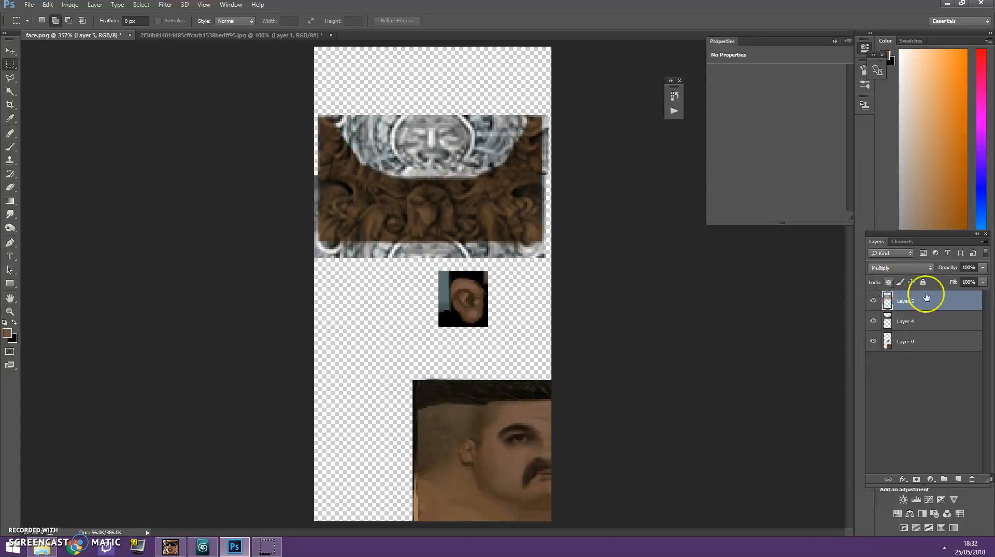
{"action": "left_click_drag", "start_coordinate": [973, 268], "coordinate": [954, 269]}
{"action": "key", "text": "Return"}
Save the texture as a PNG in the AP13 1 folder, replacing the existing neck-tatt.png.
{"action": "left_click", "coordinate": [29, 5]}
{"action": "left_click", "coordinate": [47, 115]}
{"action": "left_click", "coordinate": [102, 435]}
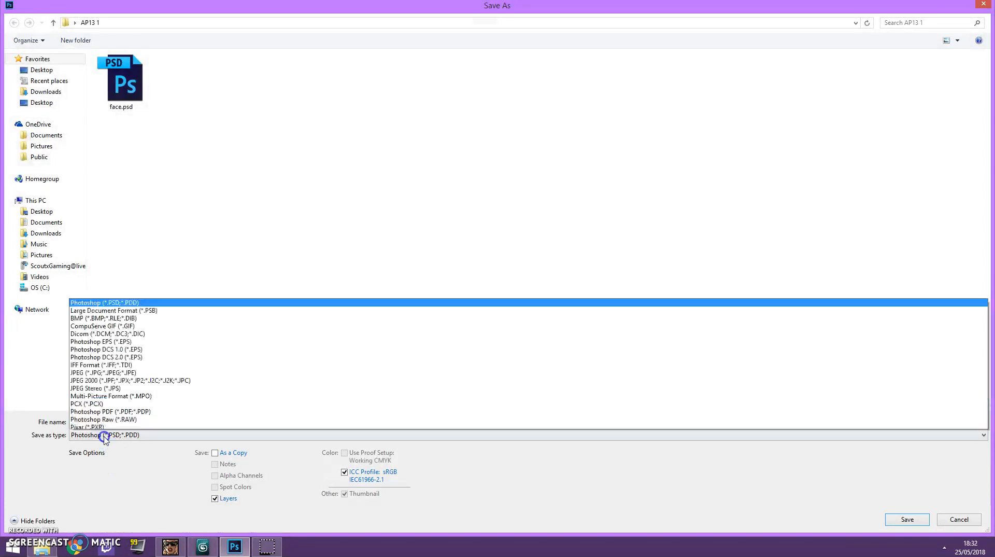
{"action": "left_click", "coordinate": [101, 397]}
{"action": "double_click", "coordinate": [232, 83]}
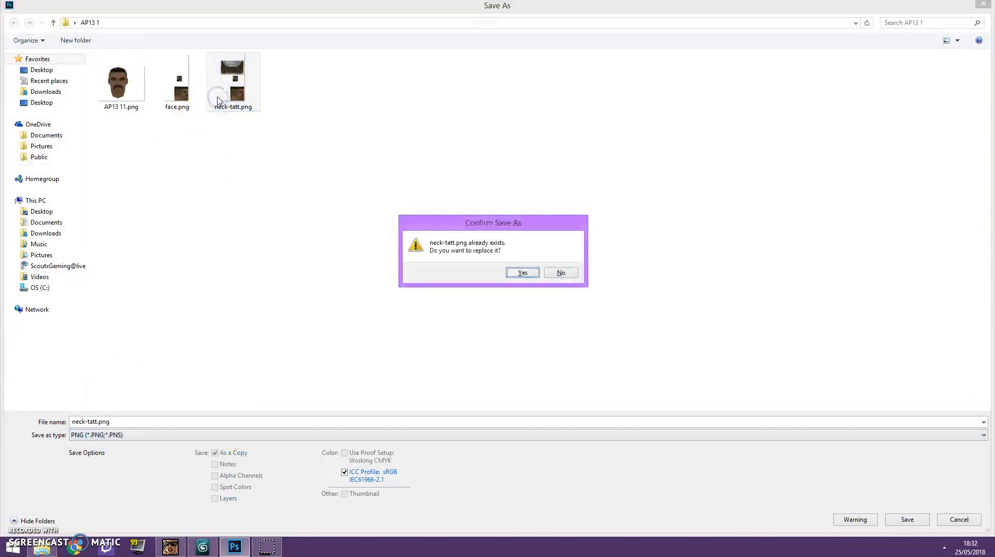
{"action": "key", "text": "Return"}
{"action": "key", "text": "Return"}
Switch back to 3ds Max and, at Element level, reapply the updated neck-tatt.png to the head's neck.
{"action": "left_click", "coordinate": [203, 547]}
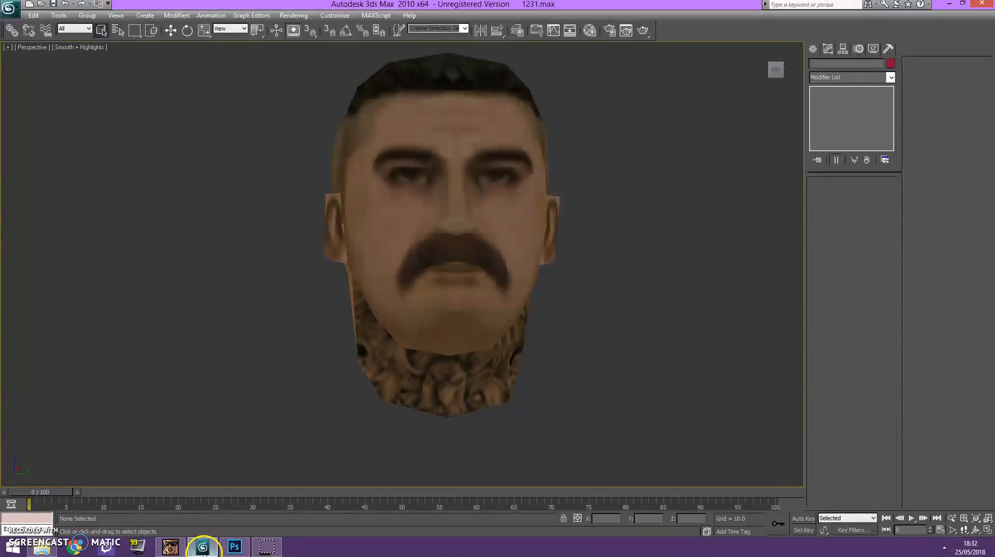
{"action": "left_click", "coordinate": [388, 394]}
{"action": "left_click", "coordinate": [875, 197]}
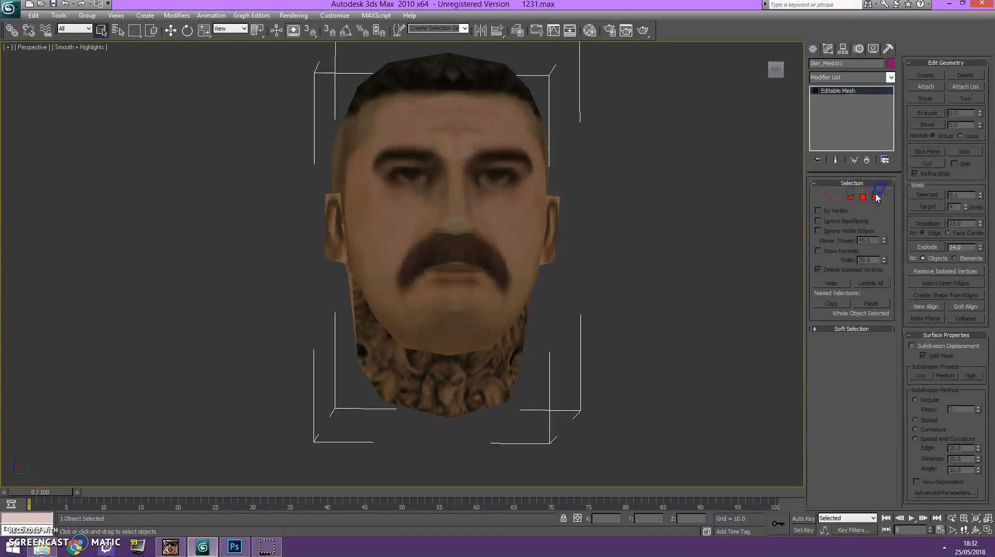
{"action": "left_click", "coordinate": [42, 548]}
{"action": "left_click_drag", "start_coordinate": [815, 294], "coordinate": [468, 390]}
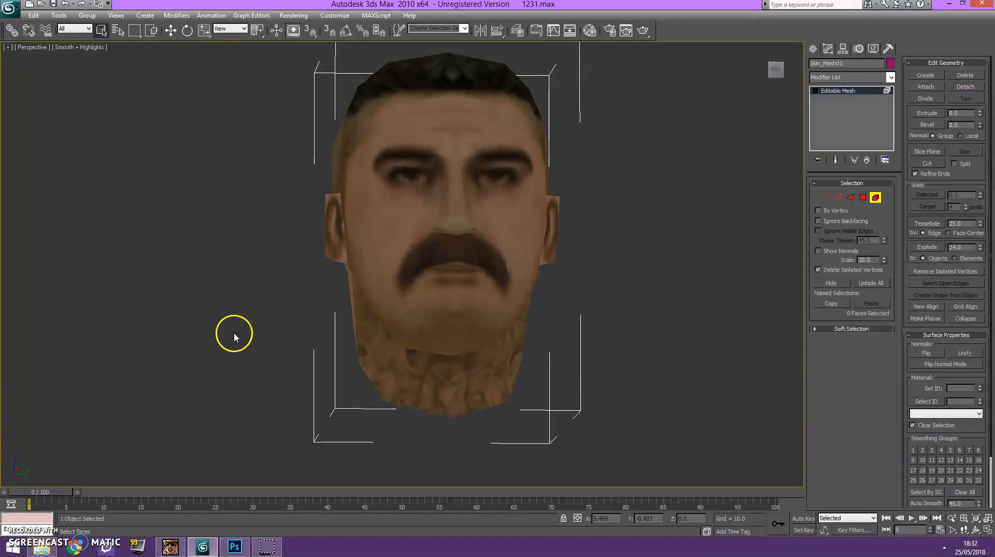
{"action": "mouse_move", "coordinate": [770, 67]}
{"action": "left_mouse_down"}
{"action": "mouse_move", "coordinate": [710, 62]}
{"action": "mouse_move", "coordinate": [778, 66]}
{"action": "mouse_move", "coordinate": [770, 66]}
{"action": "left_mouse_up"}
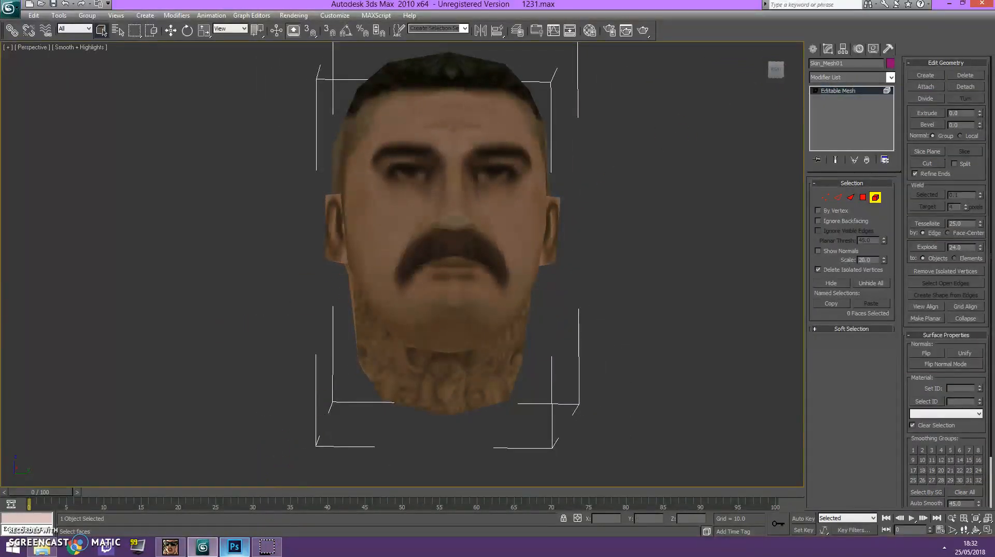